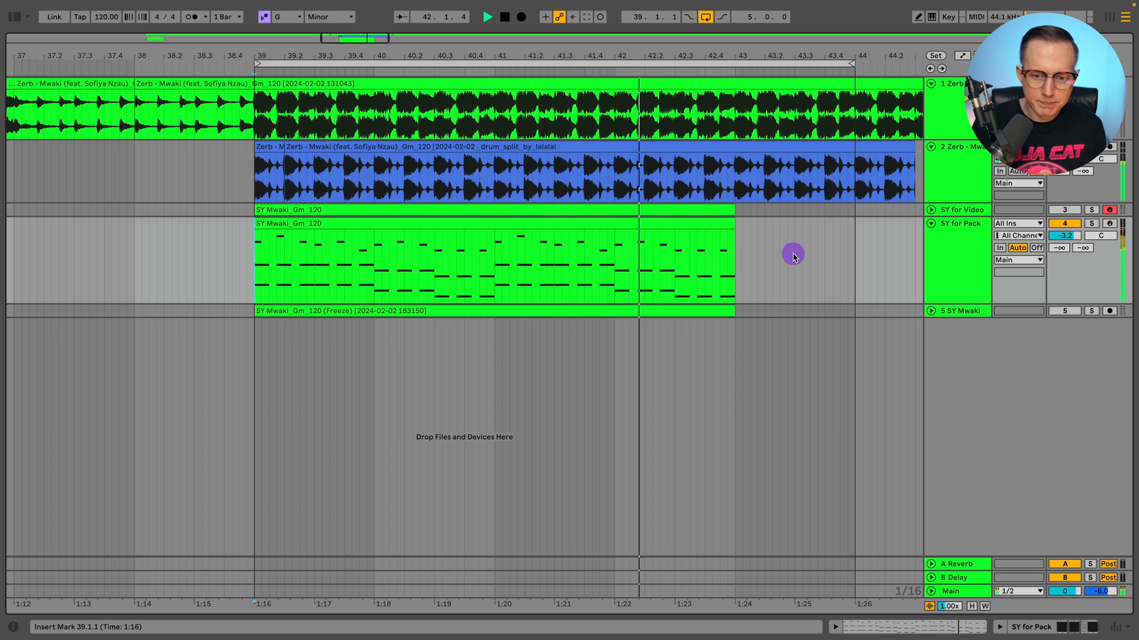
# Stop playback, fold the SY for Pack track, and unfold, select and solo the SY for Video track
pyautogui.press('space')
pyautogui.click(931, 224)
pyautogui.click(932, 212)
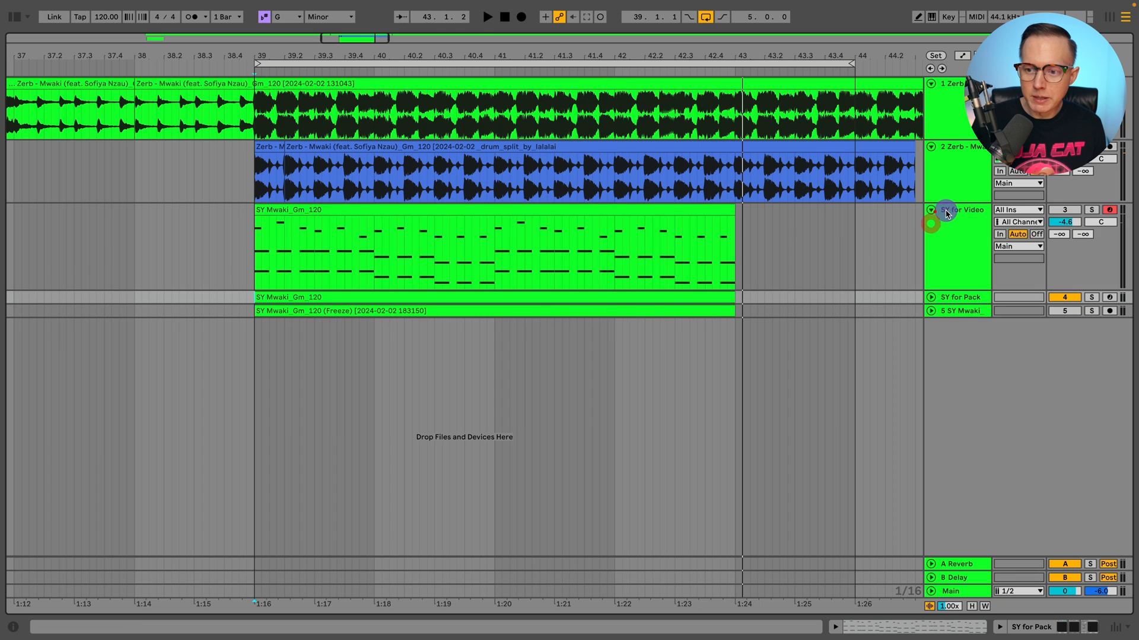
pyautogui.click(956, 212)
pyautogui.click(1090, 211)
pyautogui.click(966, 230)
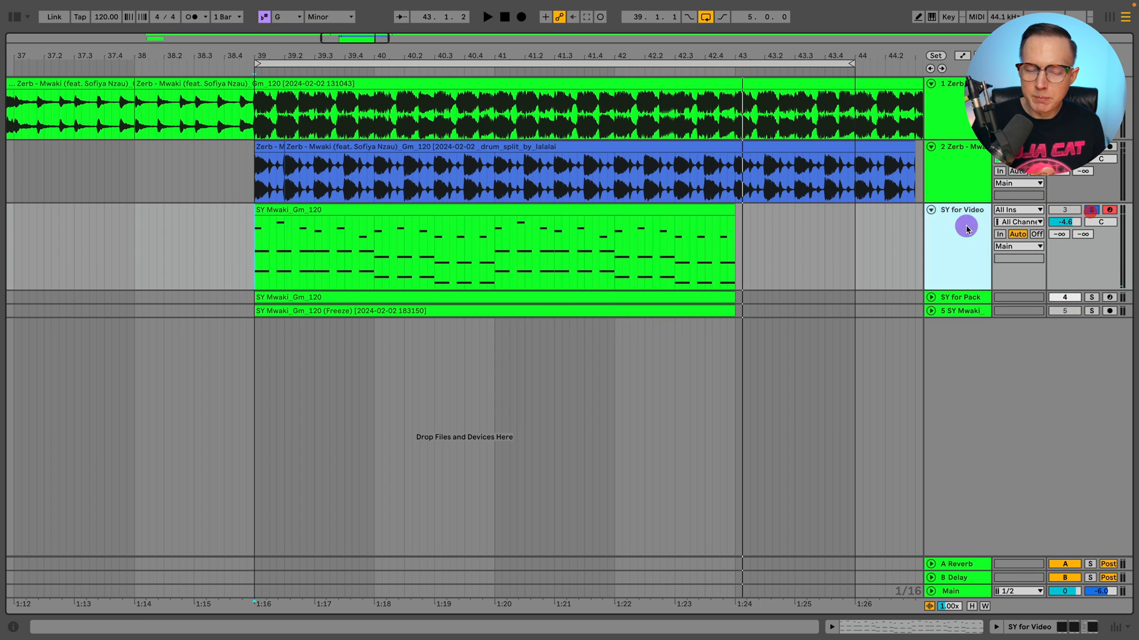
# Show the SY for Video track's devices, bypass ValhallaVintageVerb and Kickstart 2, and open the Serum window
pyautogui.click(582, 216)
pyautogui.click(997, 627)
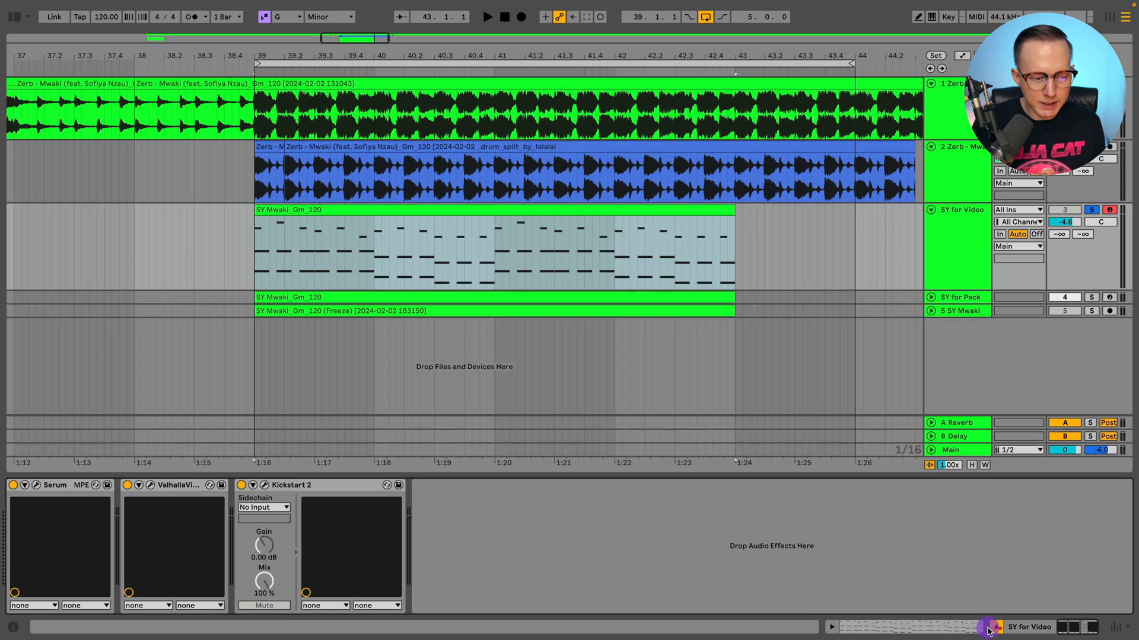
pyautogui.click(126, 485)
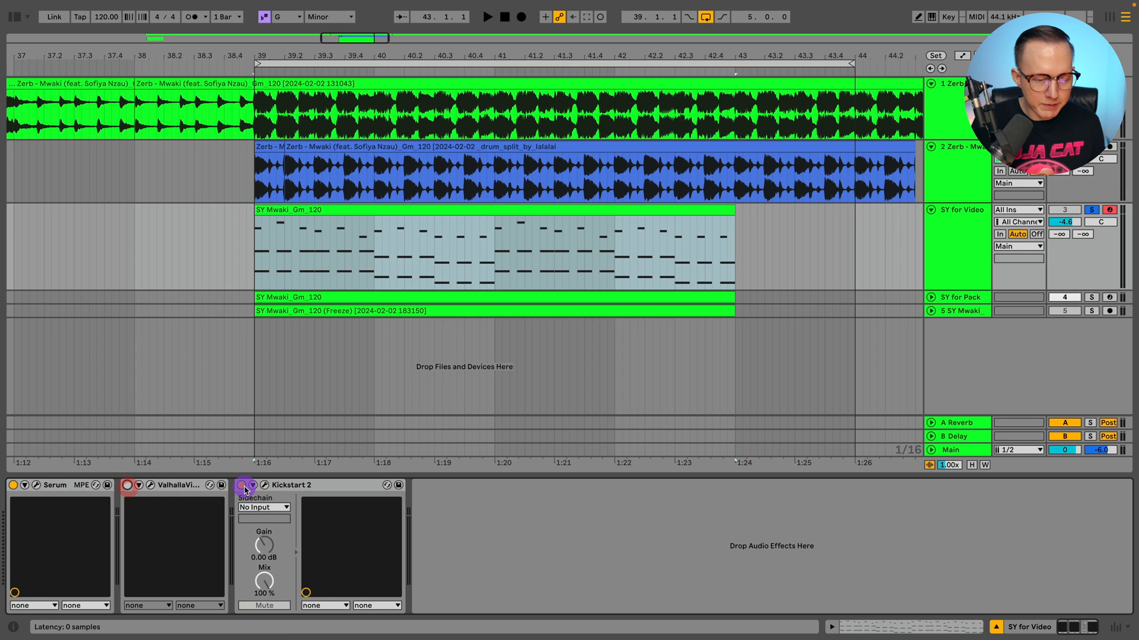
pyautogui.click(243, 486)
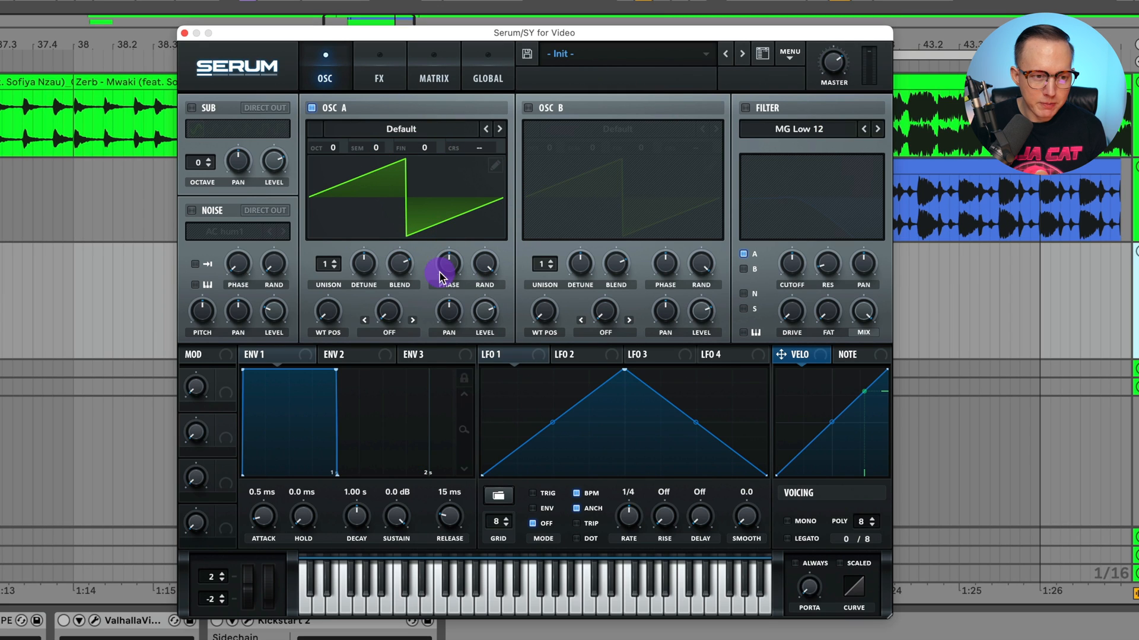
# Enable Serum's noise oscillator with the Analog J106 noise and set its level to about 22%
pyautogui.click(188, 213)
pyautogui.click(216, 230)
pyautogui.moveTo(246, 272)
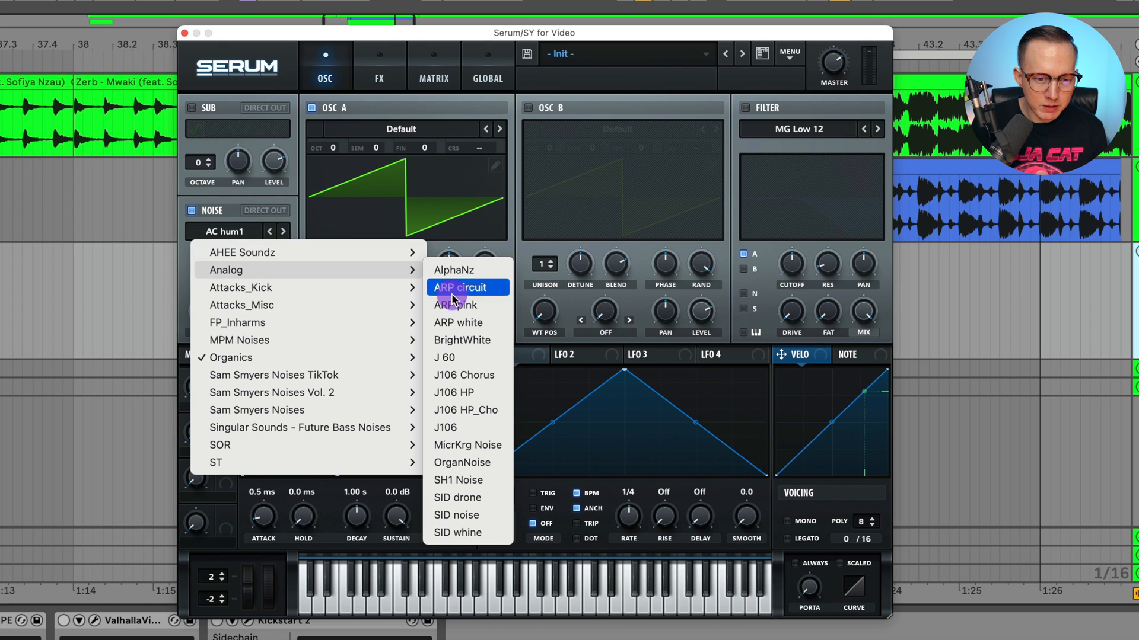
pyautogui.click(480, 428)
pyautogui.moveTo(272, 317)
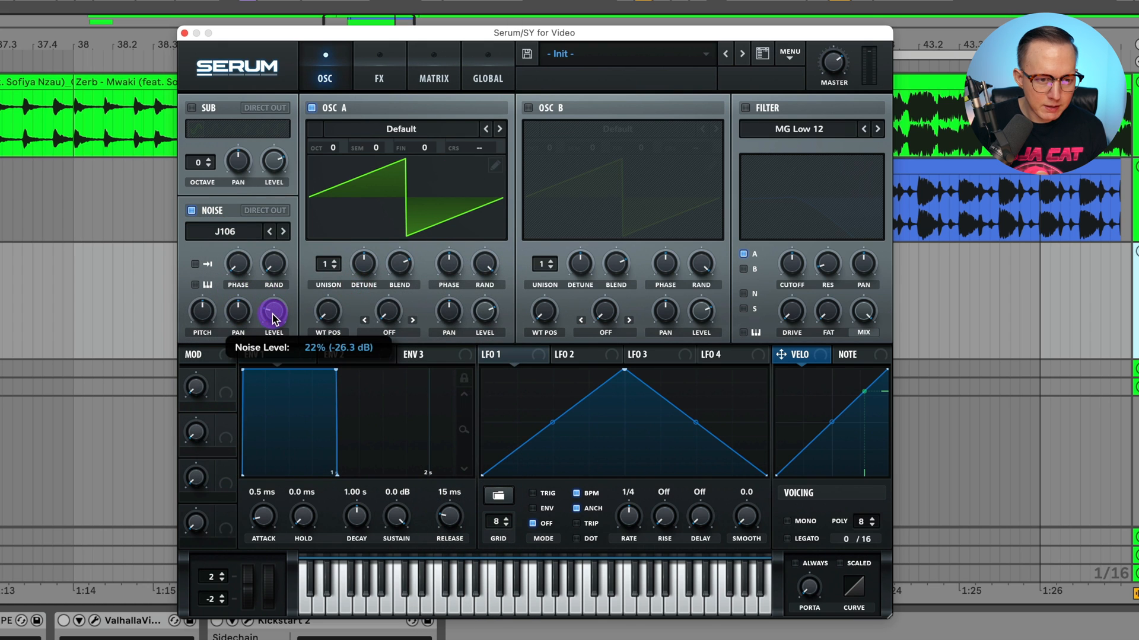
pyautogui.moveTo(274, 333)
pyautogui.mouseDown()
pyautogui.moveTo(271, 308)
pyautogui.moveTo(274, 318)
pyautogui.moveTo(292, 274)
pyautogui.moveTo(275, 317)
pyautogui.moveTo(289, 334)
pyautogui.mouseUp()
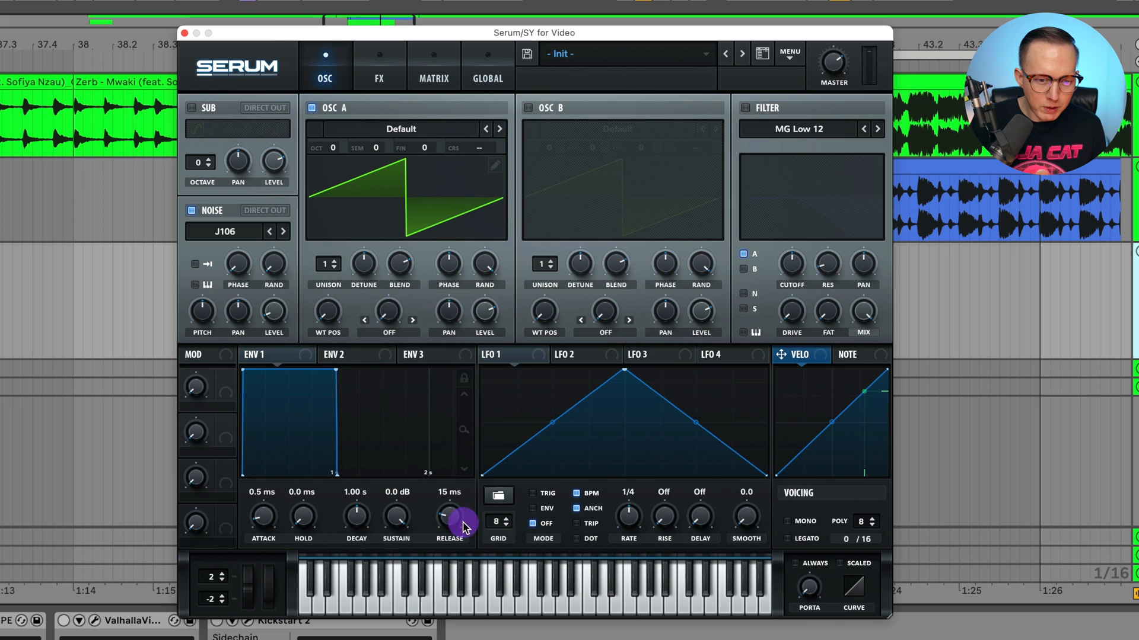
# Set Envelope 1's release to 100 ms, decay to 697 ms and attack to 1.5 ms
pyautogui.moveTo(459, 515); pyautogui.dragTo(458, 512)
pyautogui.moveTo(356, 516); pyautogui.dragTo(360, 527)
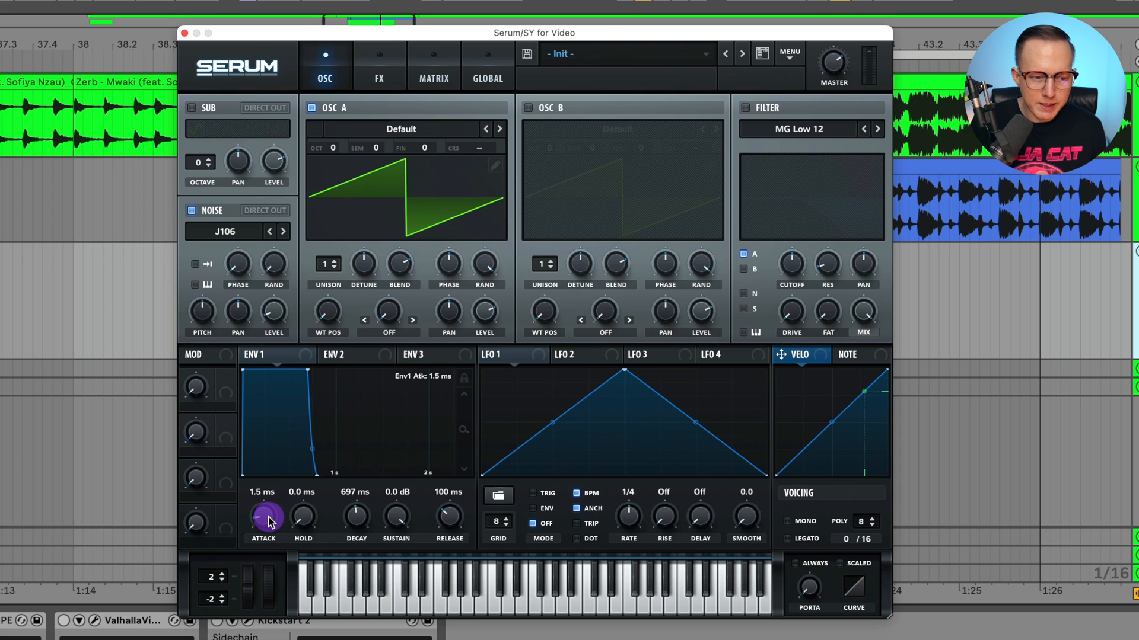
pyautogui.moveTo(269, 519); pyautogui.dragTo(268, 517)
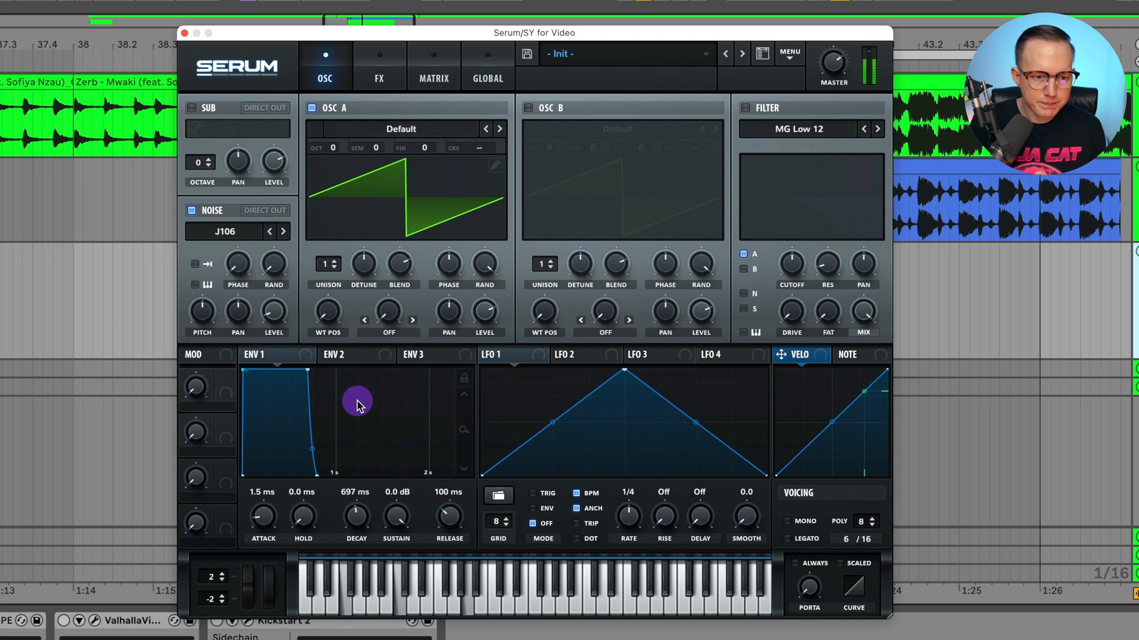
# Shape Envelope 2 as a short pluck with 1.5 ms attack, 259 ms decay and 0% sustain
pyautogui.click(335, 355)
pyautogui.moveTo(335, 371); pyautogui.dragTo(285, 494)
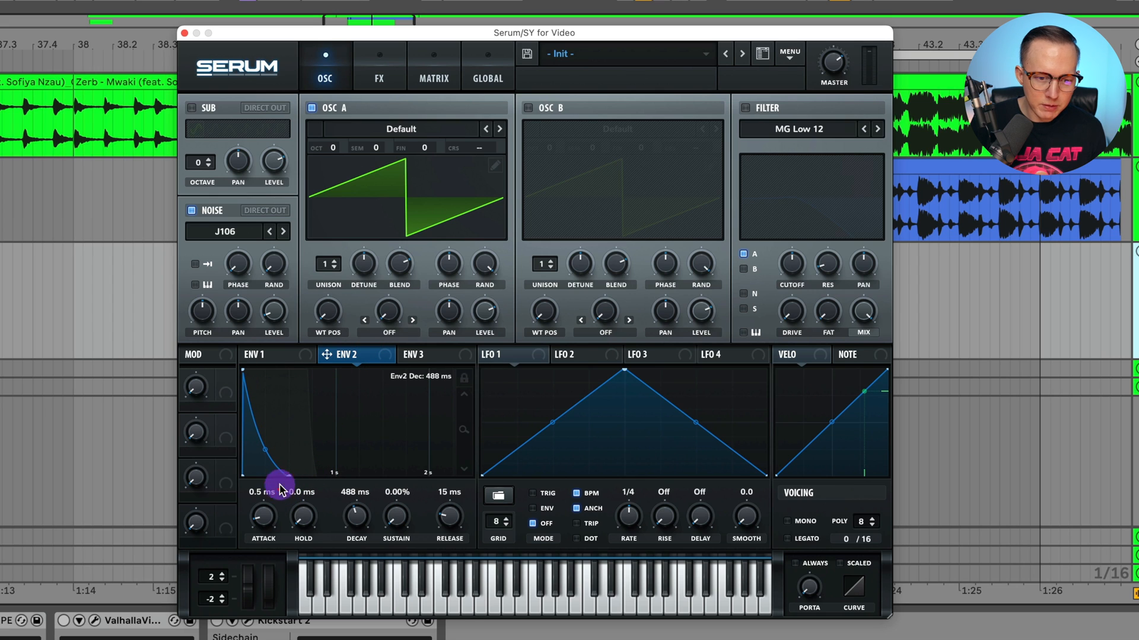
pyautogui.moveTo(469, 430); pyautogui.dragTo(460, 492)
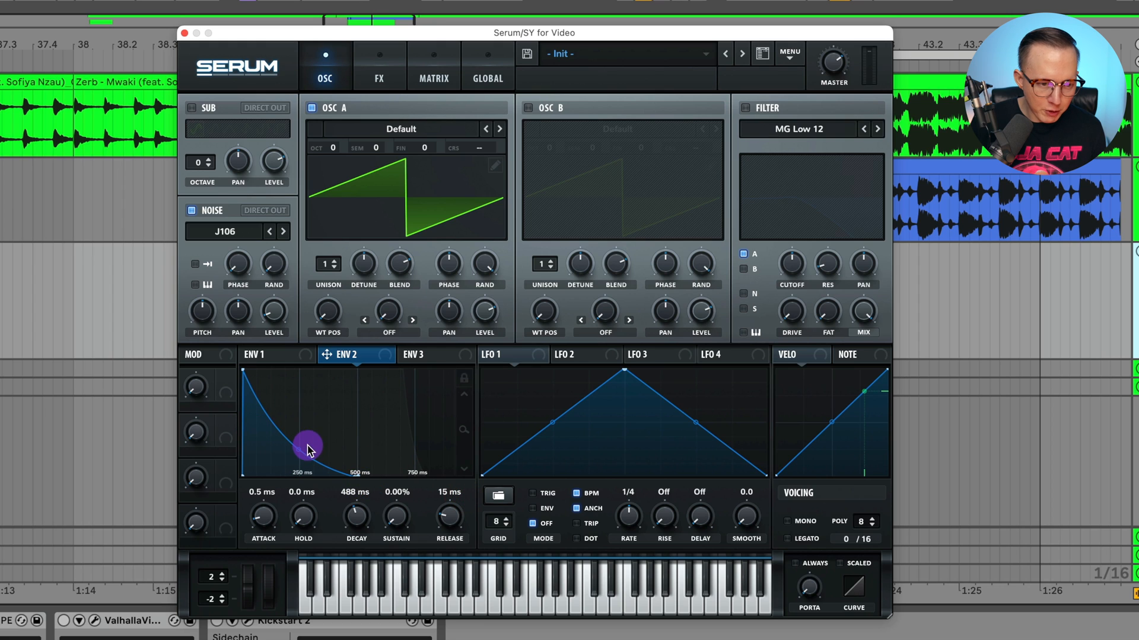
pyautogui.moveTo(261, 518); pyautogui.dragTo(259, 520)
pyautogui.moveTo(354, 518); pyautogui.dragTo(356, 520)
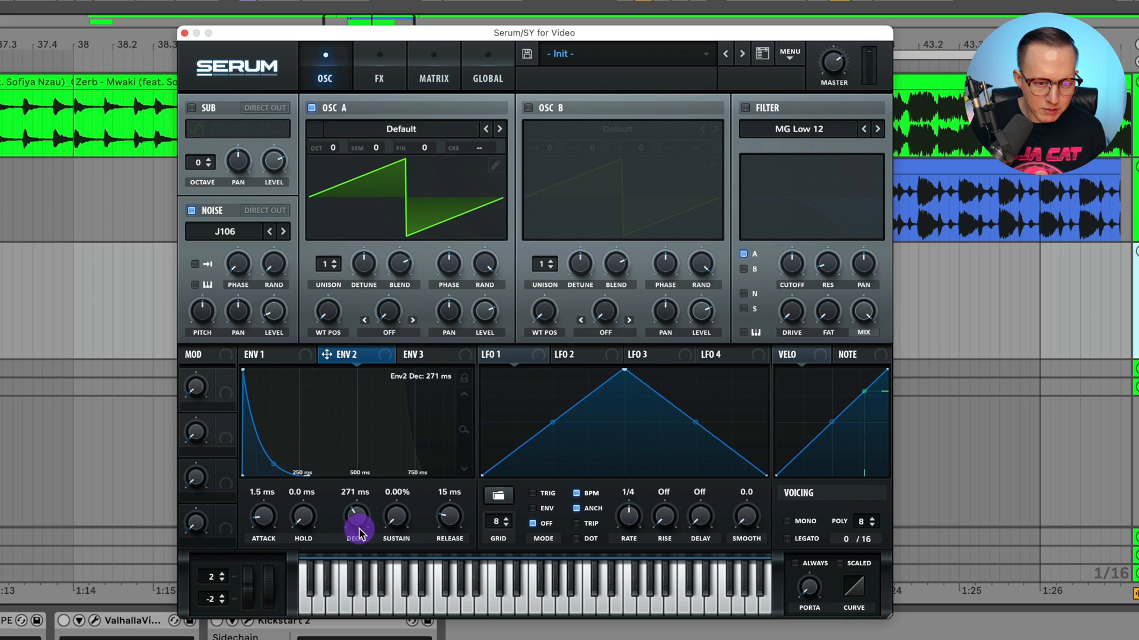
# Enable the filter, choose the Low 24 type and turn on its keyboard tracking
pyautogui.click(746, 108)
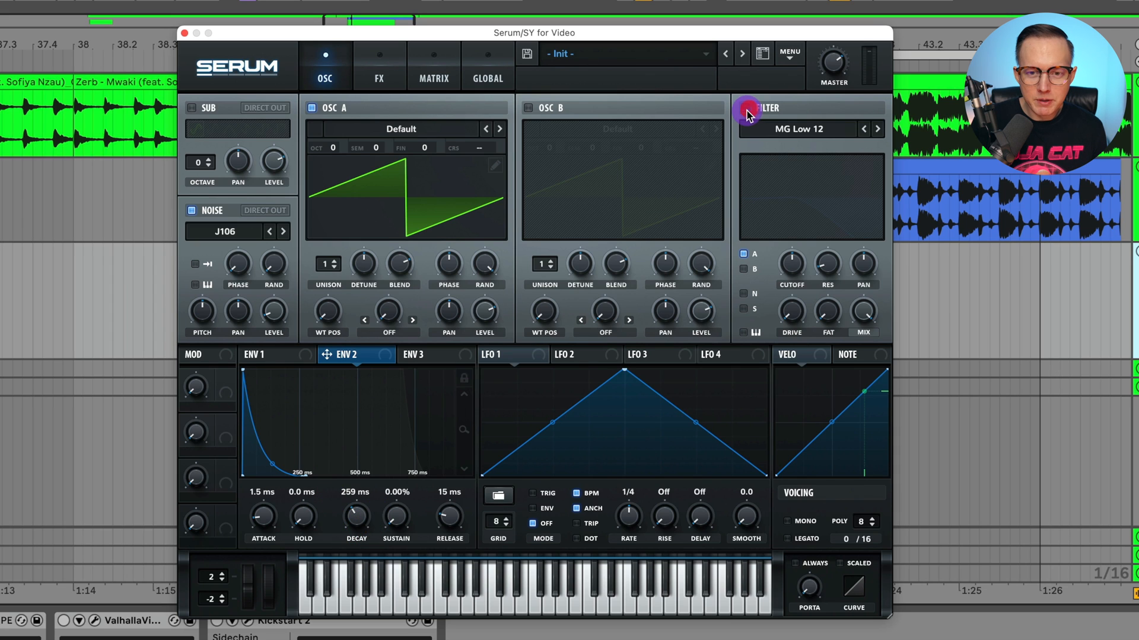
pyautogui.click(783, 129)
pyautogui.moveTo(796, 153)
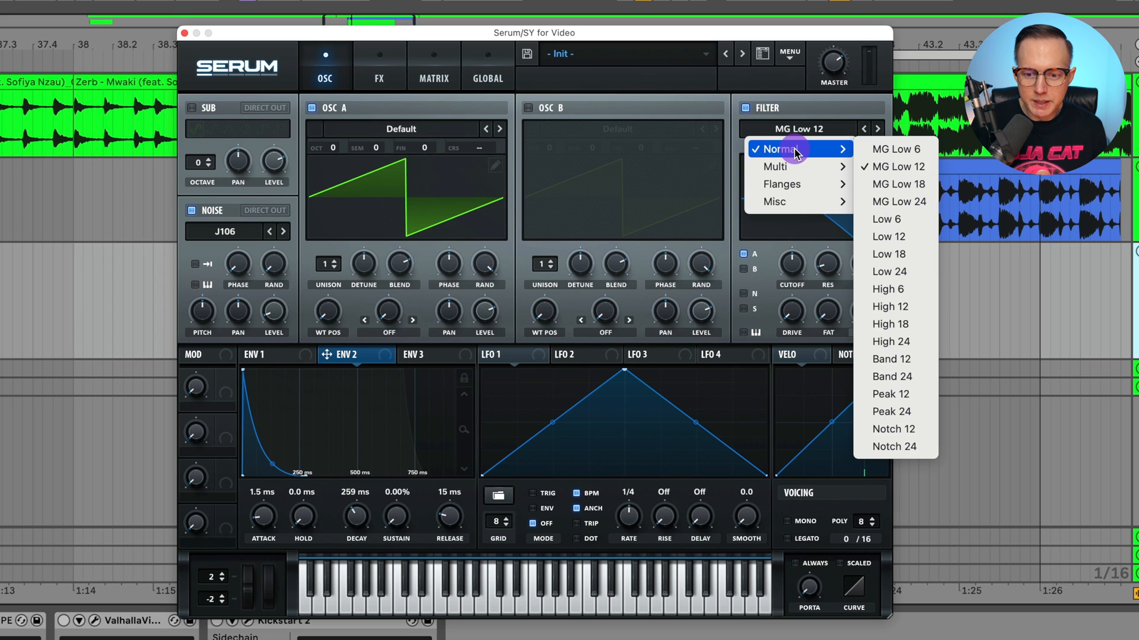
pyautogui.click(917, 272)
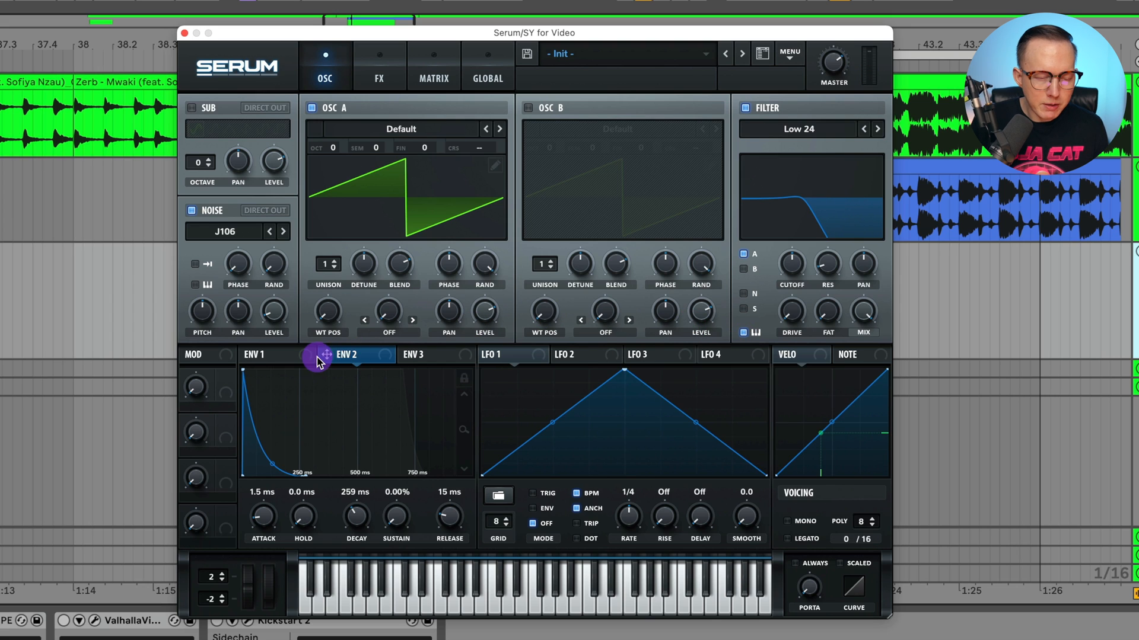
# Assign Envelope 2 to the filter cutoff, with the cutoff at about 563 Hz and the modulation amount at about 32
pyautogui.moveTo(350, 357); pyautogui.dragTo(795, 267)
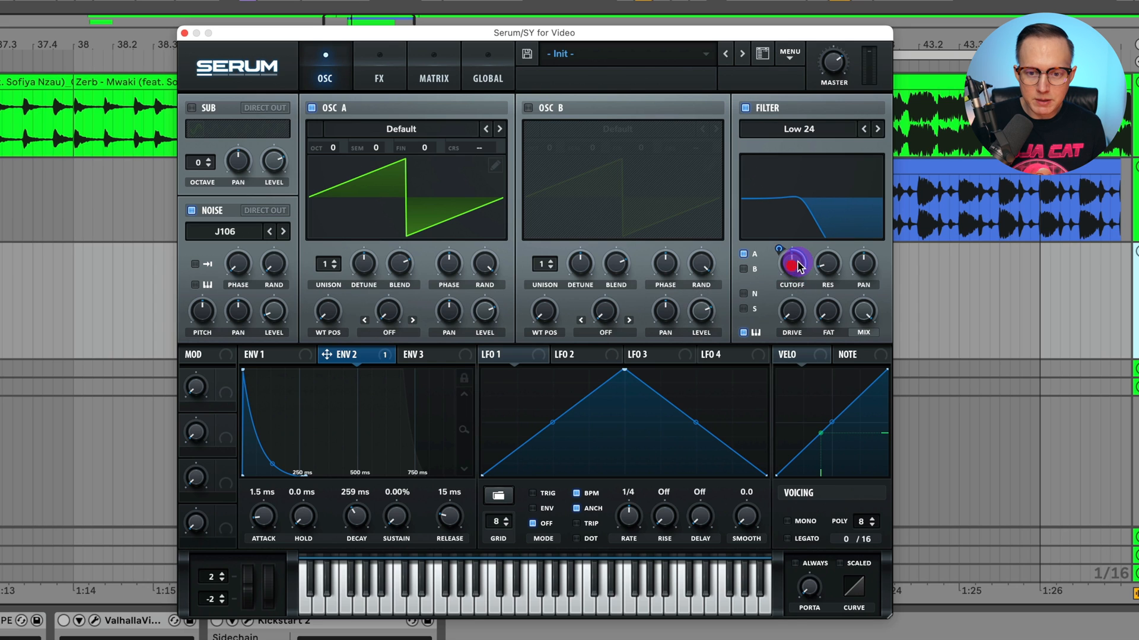
pyautogui.moveTo(798, 267); pyautogui.dragTo(794, 289)
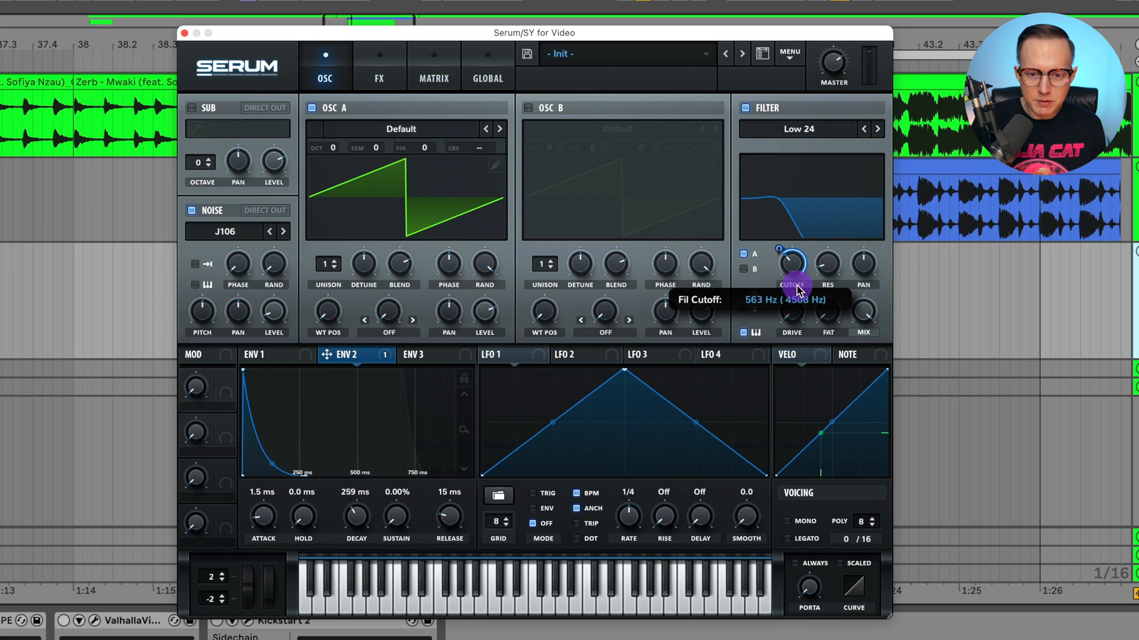
pyautogui.moveTo(794, 274); pyautogui.dragTo(785, 273)
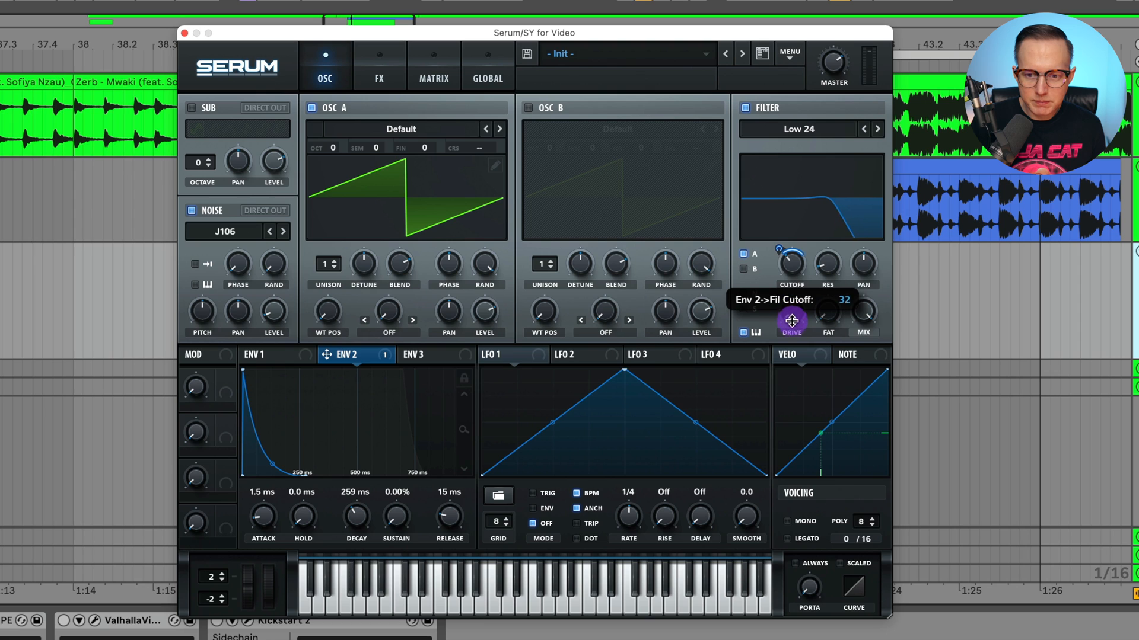
pyautogui.moveTo(792, 328); pyautogui.dragTo(793, 326)
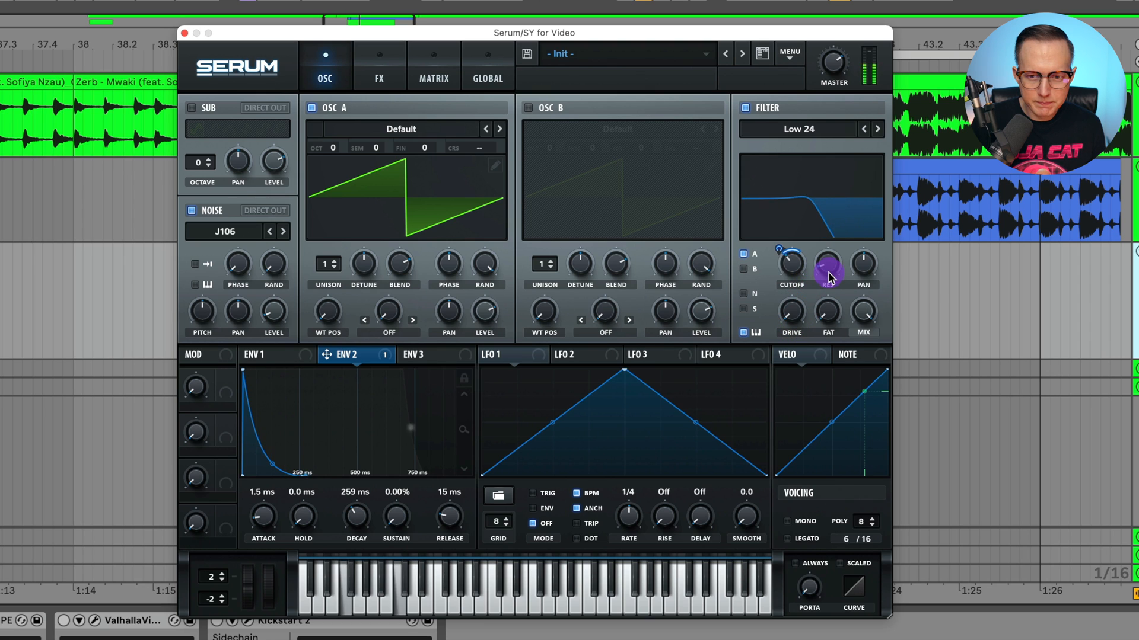
# Raise the filter's resonance, drive and fat, and compare the sound with the noise oscillator off and on
pyautogui.moveTo(833, 269); pyautogui.dragTo(834, 264)
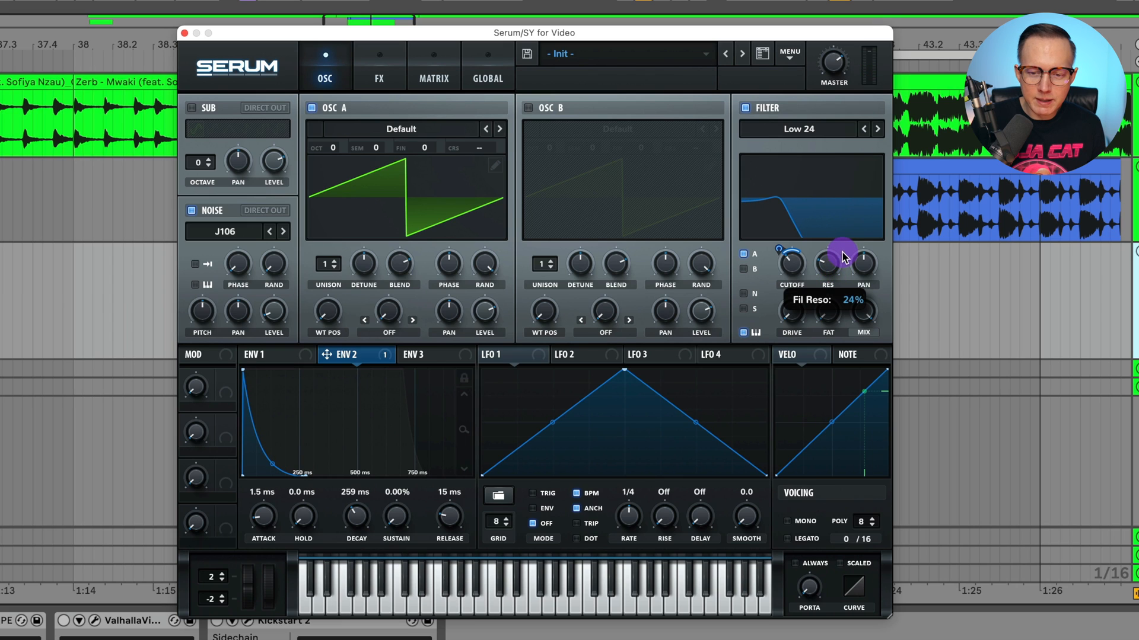
pyautogui.moveTo(843, 249); pyautogui.dragTo(850, 254)
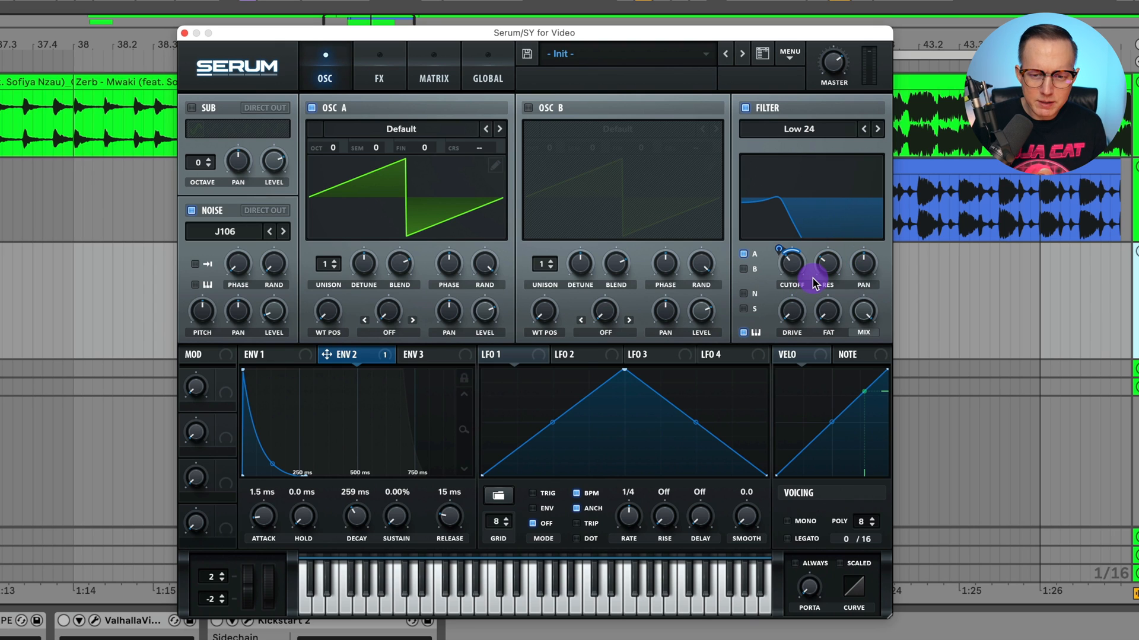
pyautogui.moveTo(775, 317); pyautogui.dragTo(842, 291)
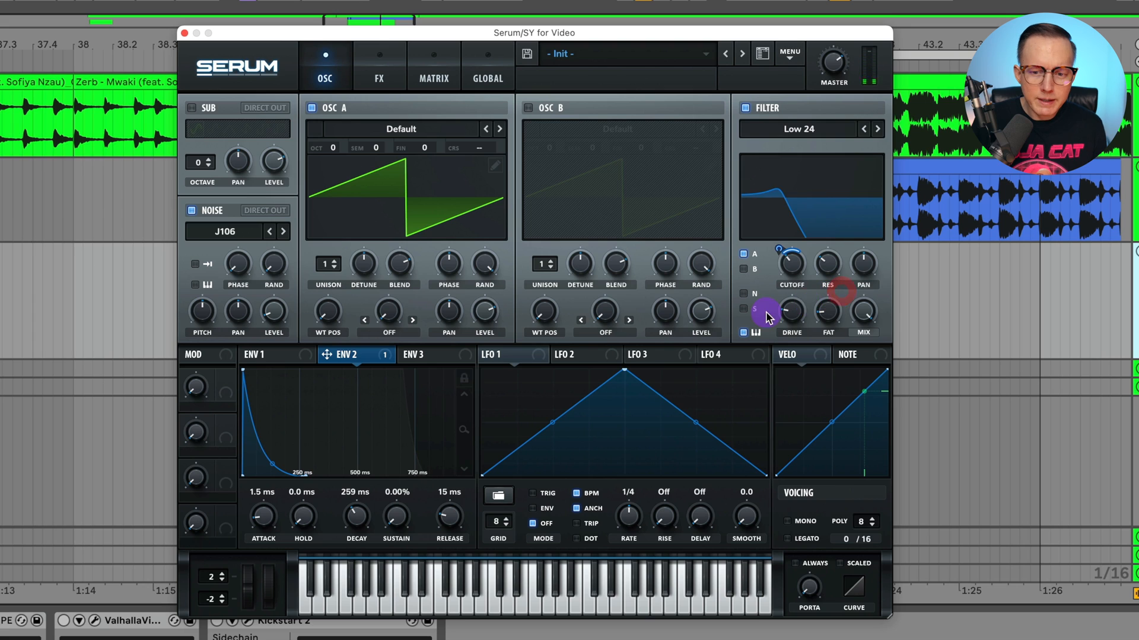
pyautogui.click(192, 211)
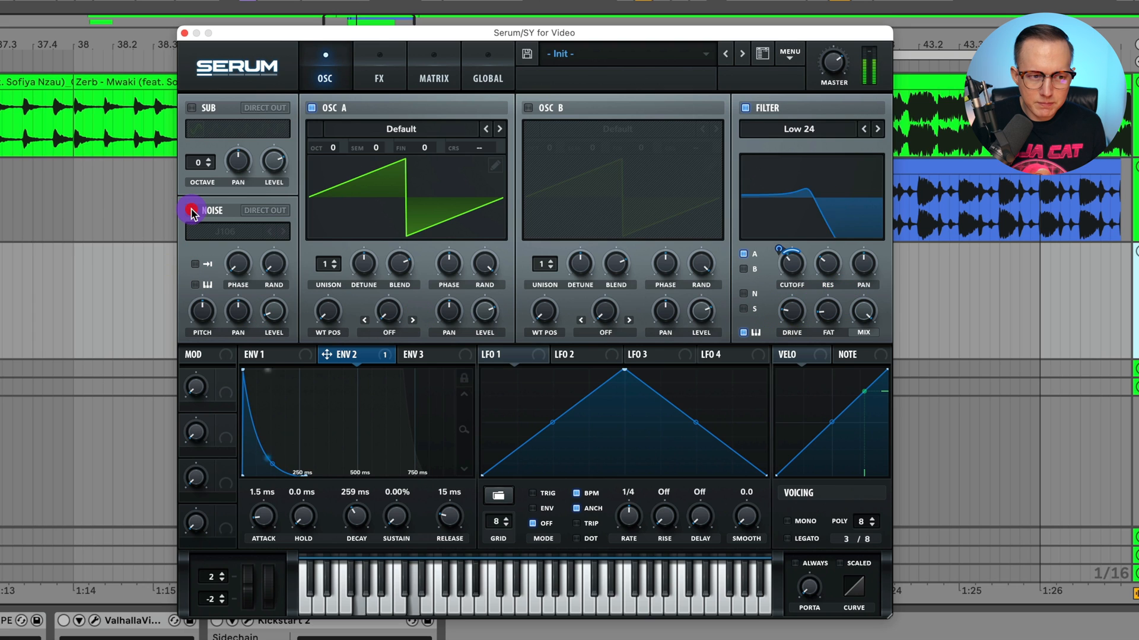
pyautogui.click(192, 212)
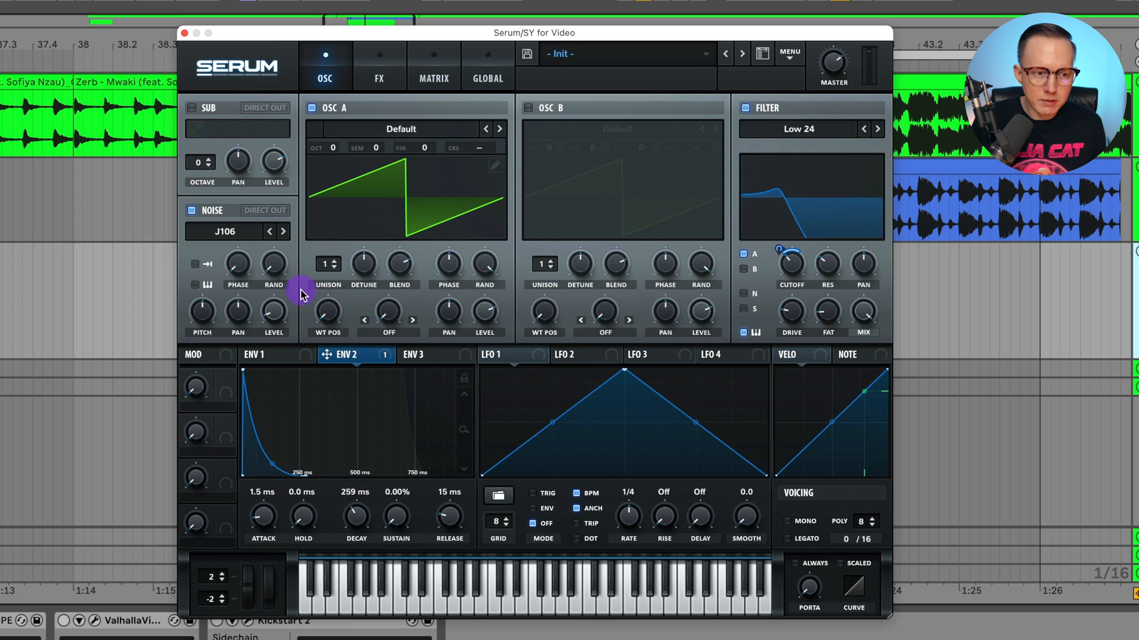
# Enable Serum's compressor effect and a SoftClip distortion with its mix at 40%
pyautogui.click(379, 71)
pyautogui.click(789, 55)
pyautogui.click(197, 111)
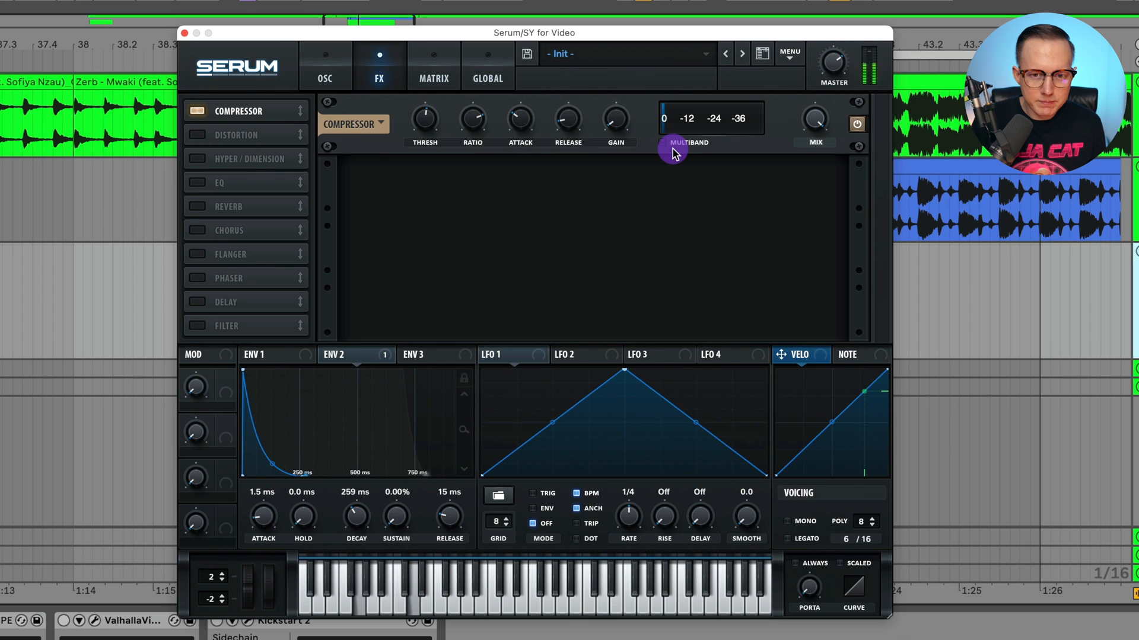
pyautogui.click(200, 134)
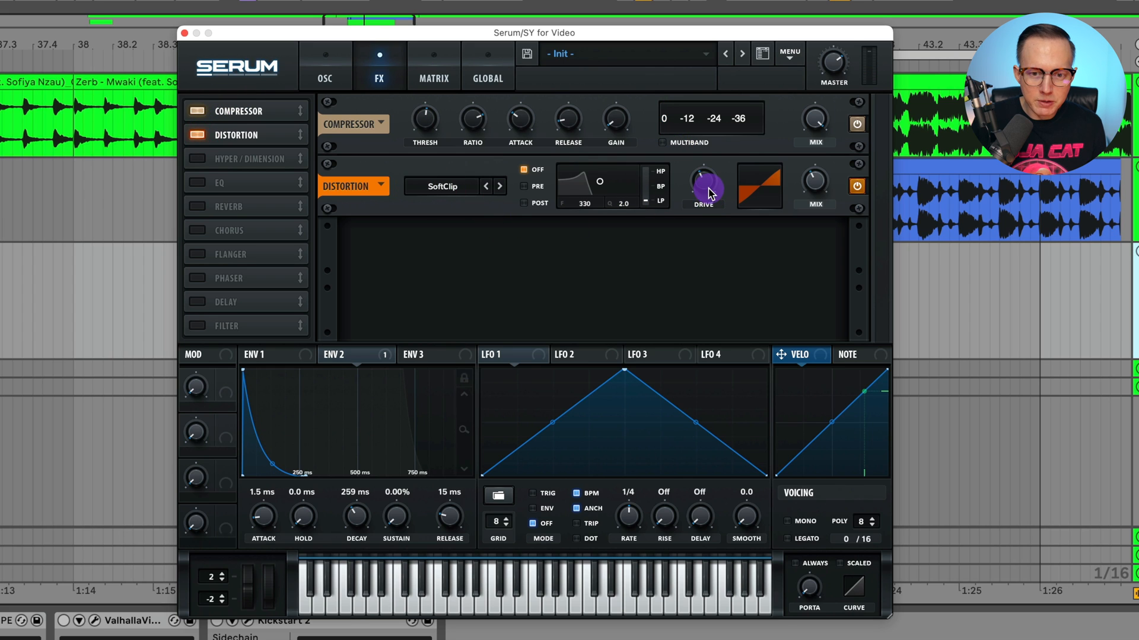
pyautogui.moveTo(806, 190)
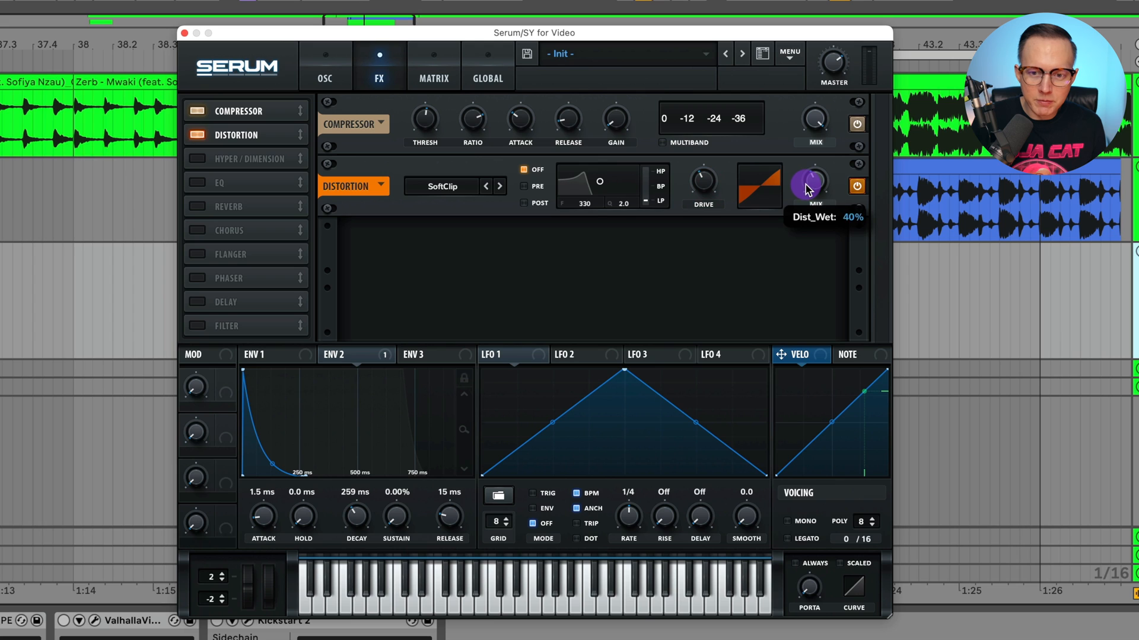
# Enable the Hyper/Dimension effect with the Hyper mix fully down, and adjust the Dimension size and mix
pyautogui.click(197, 160)
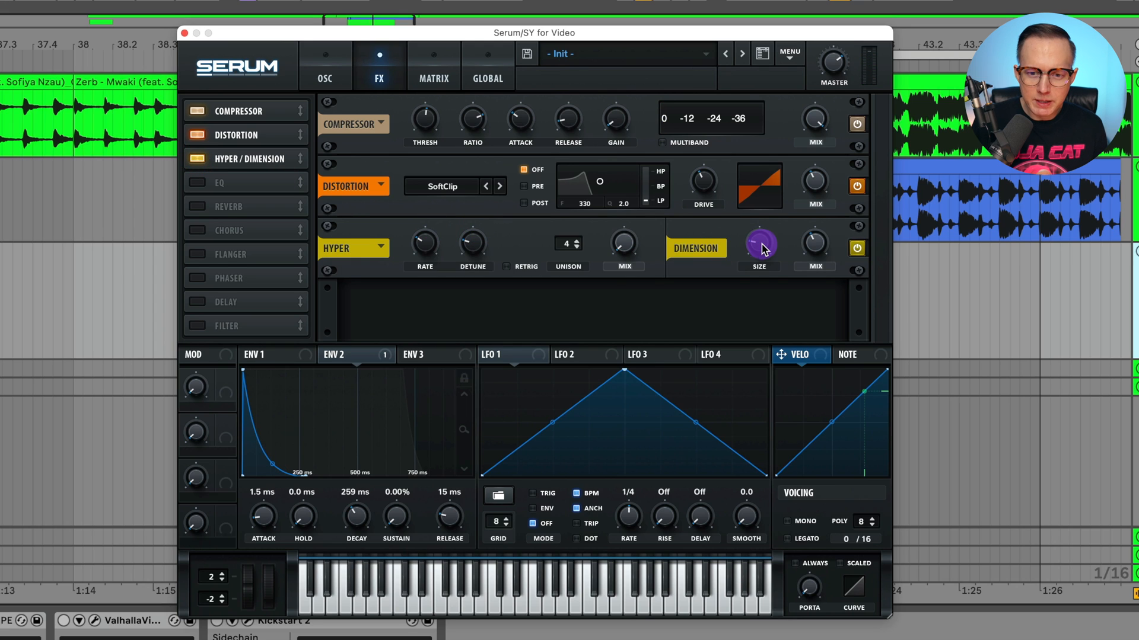
pyautogui.moveTo(763, 248)
pyautogui.moveTo(812, 245)
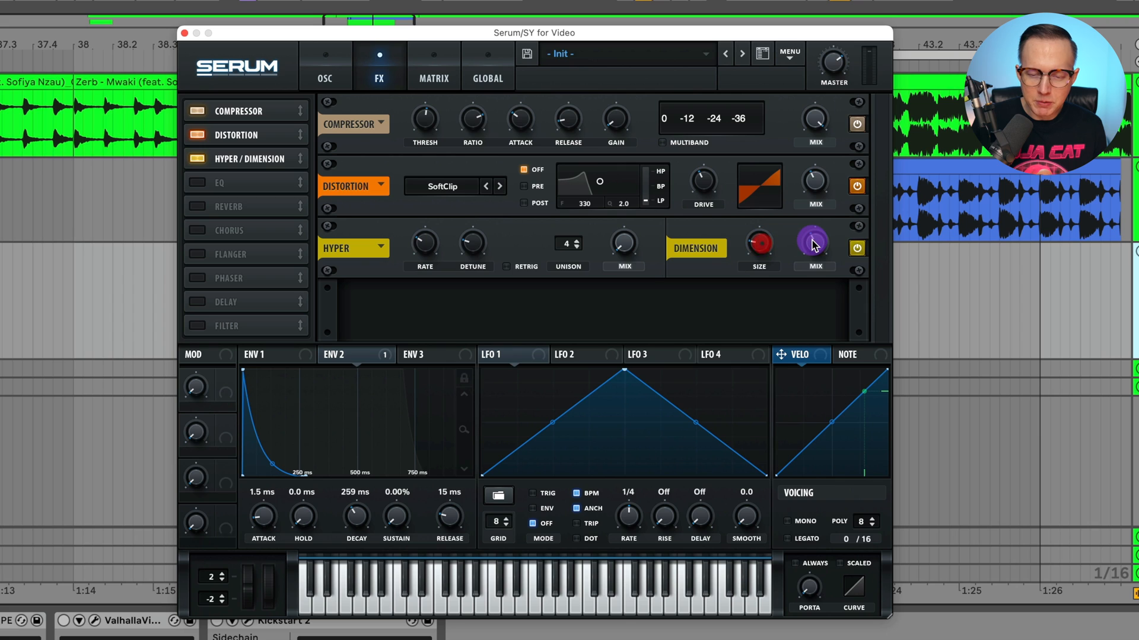
pyautogui.click(812, 244)
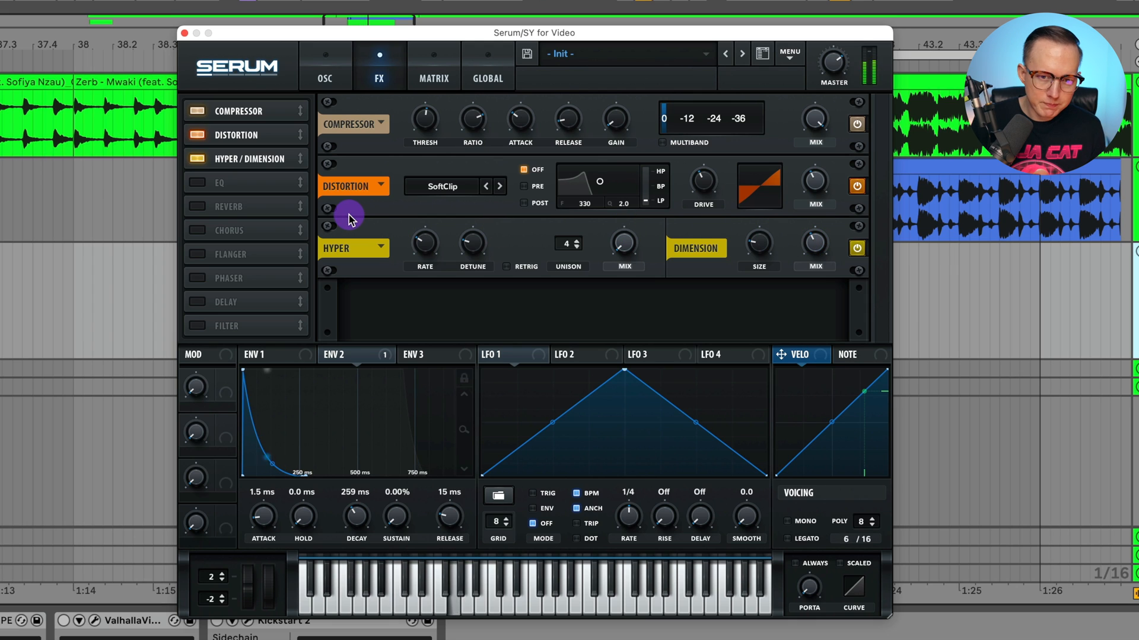
# Enable the EQ effect and boost its upper band as a peak by adjusting the frequency and gain
pyautogui.click(198, 182)
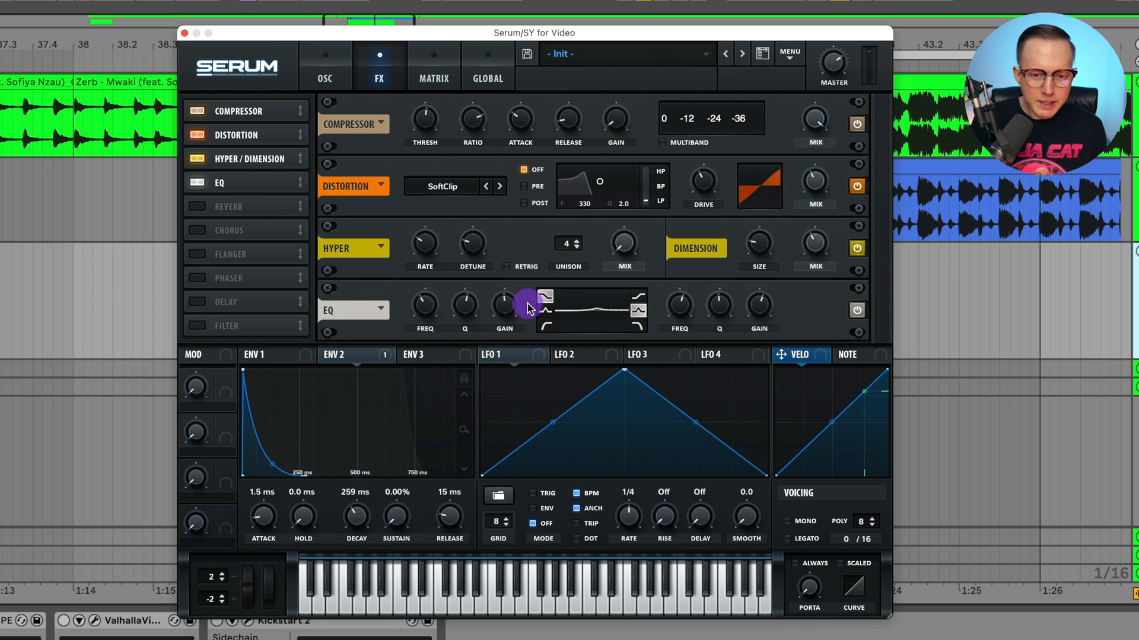
pyautogui.click(685, 310)
pyautogui.click(765, 311)
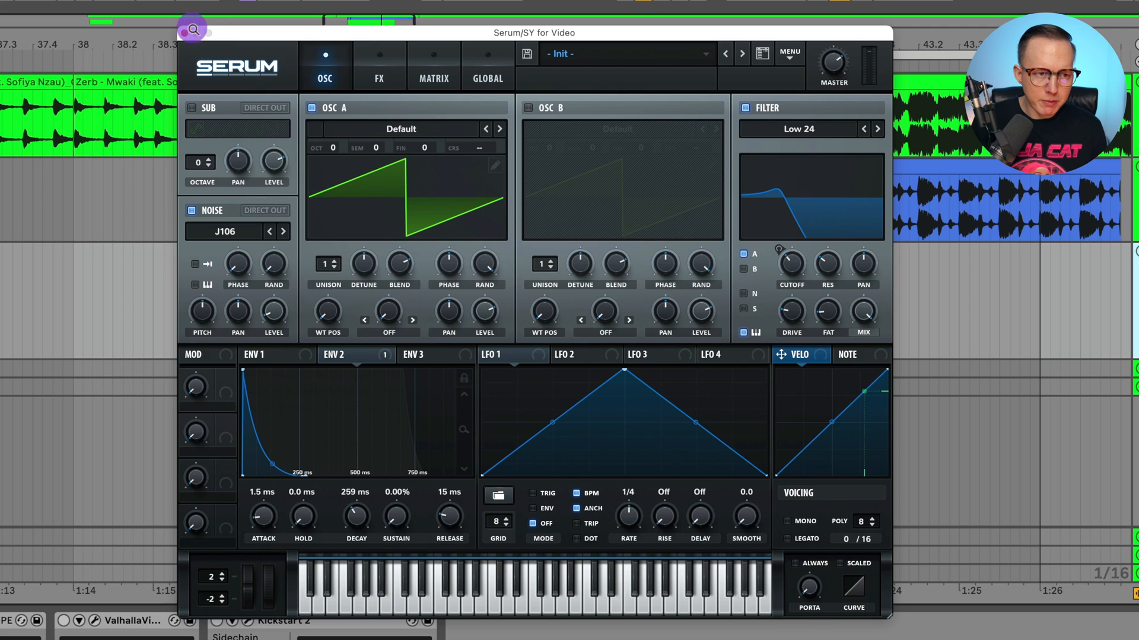
# Close the Serum window, re-enable ValhallaVintageVerb and open its settings
pyautogui.click(185, 32)
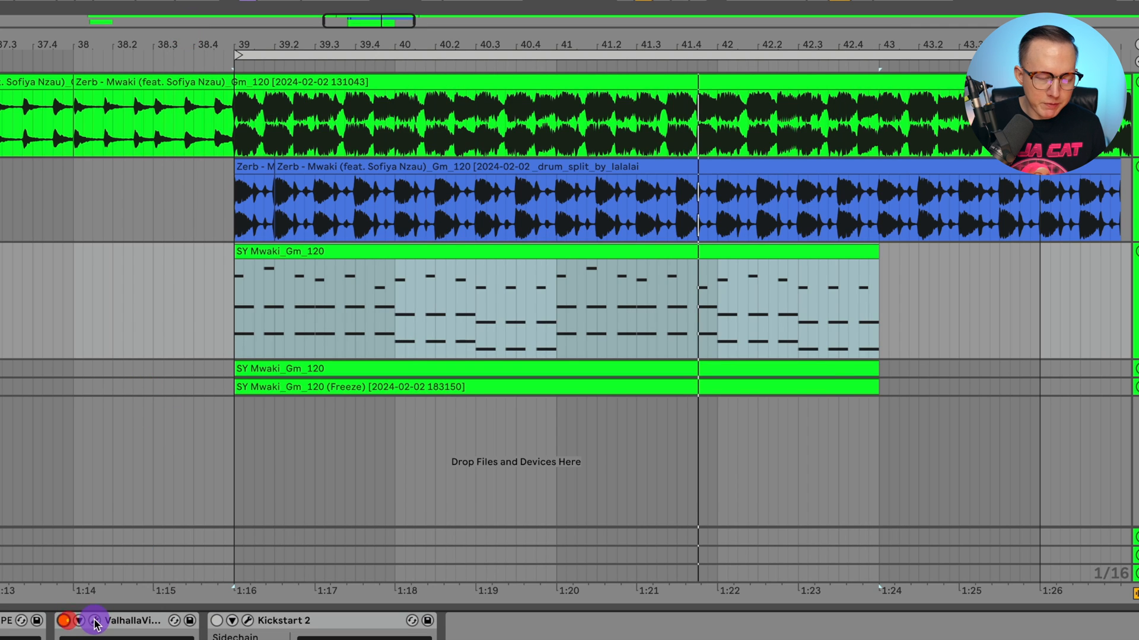
pyautogui.click(95, 622)
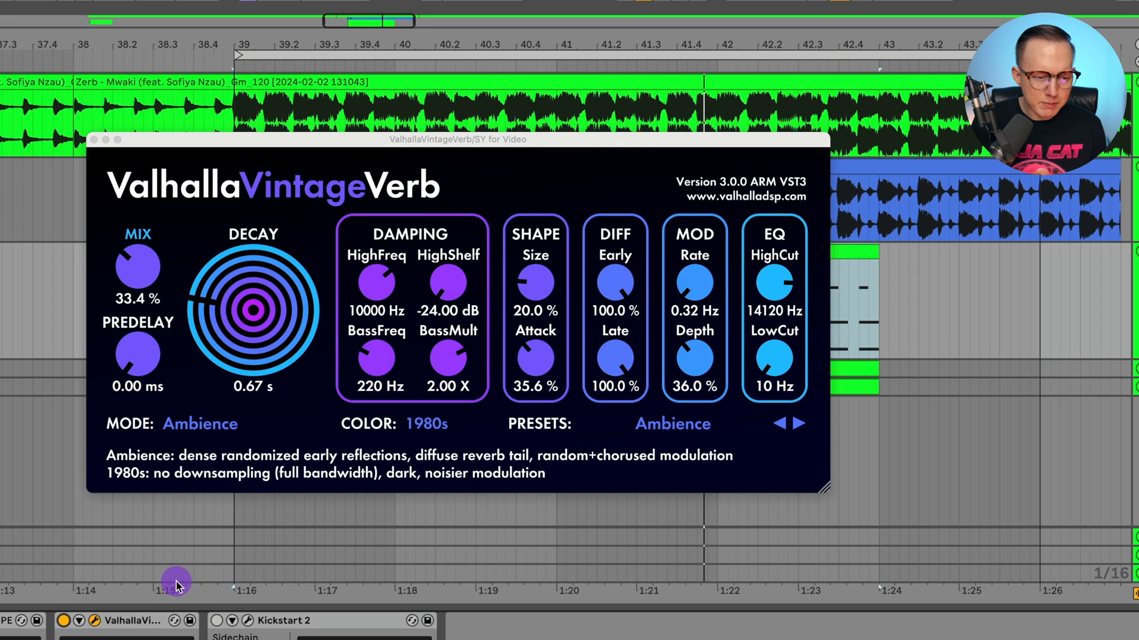
# Close the reverb settings, enable Kickstart 2, and audition its quarter-note sidechain curve before closing its window
pyautogui.click(94, 139)
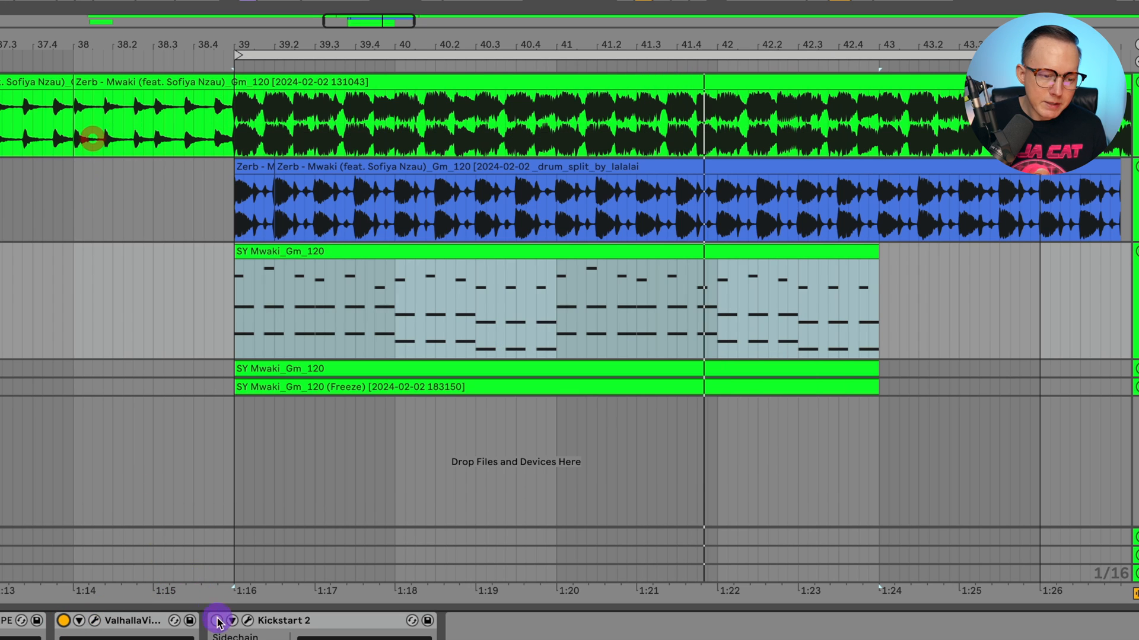
pyautogui.click(249, 622)
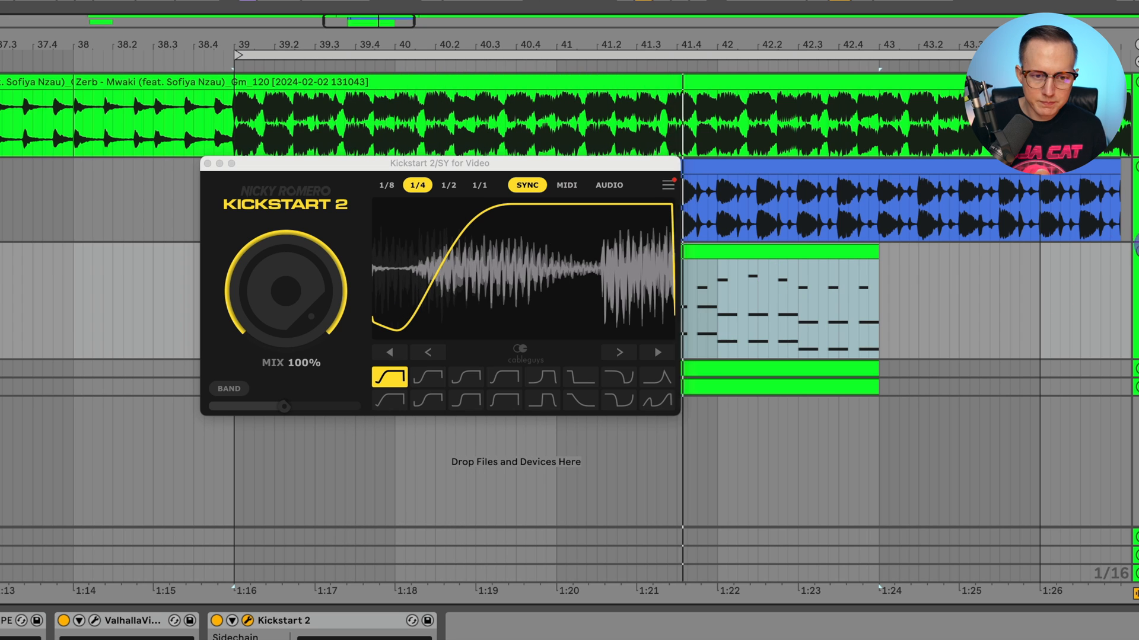
pyautogui.press('space')
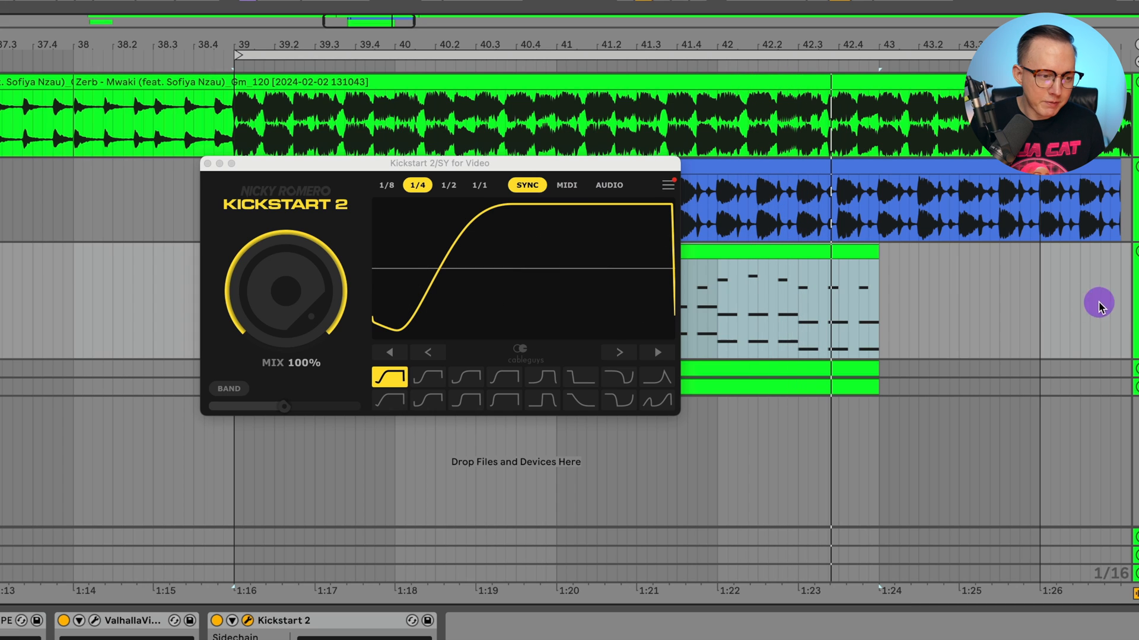
pyautogui.click(207, 164)
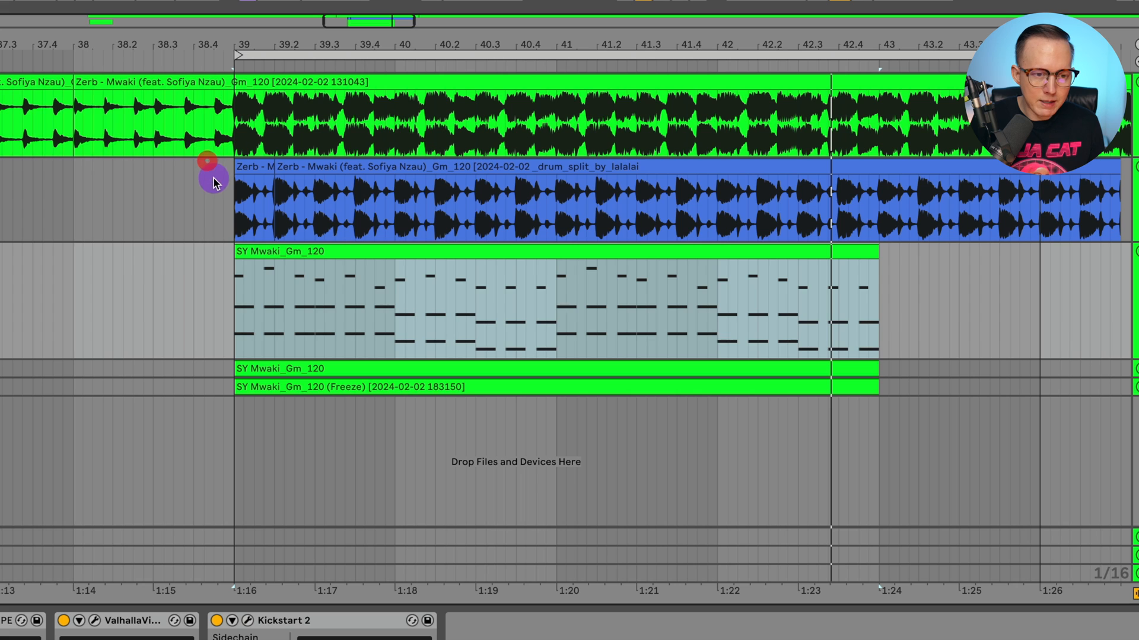
# Reopen Serum and load the Analog wavetable Basic Mini into Oscillator A for playback
pyautogui.click(2, 620)
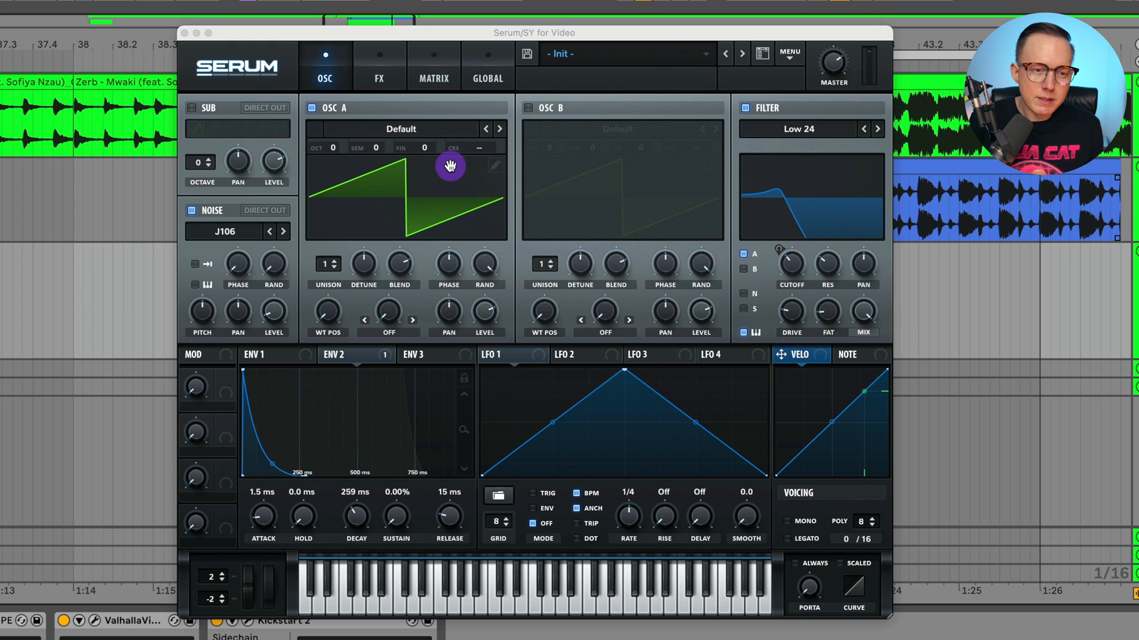
pyautogui.click(407, 132)
pyautogui.moveTo(406, 150)
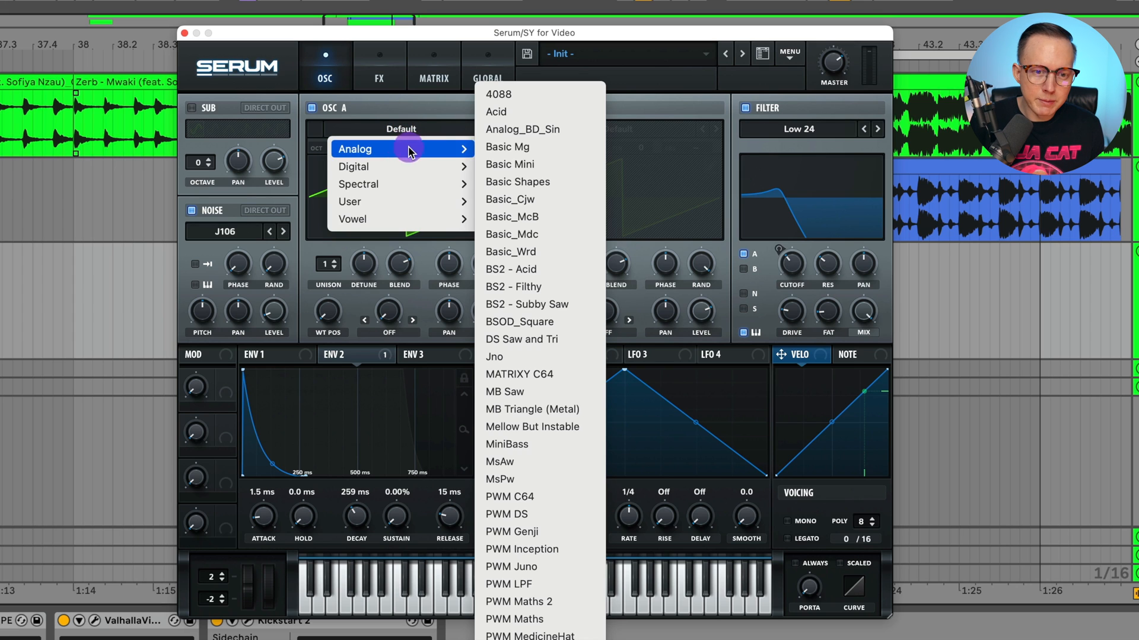
pyautogui.click(551, 166)
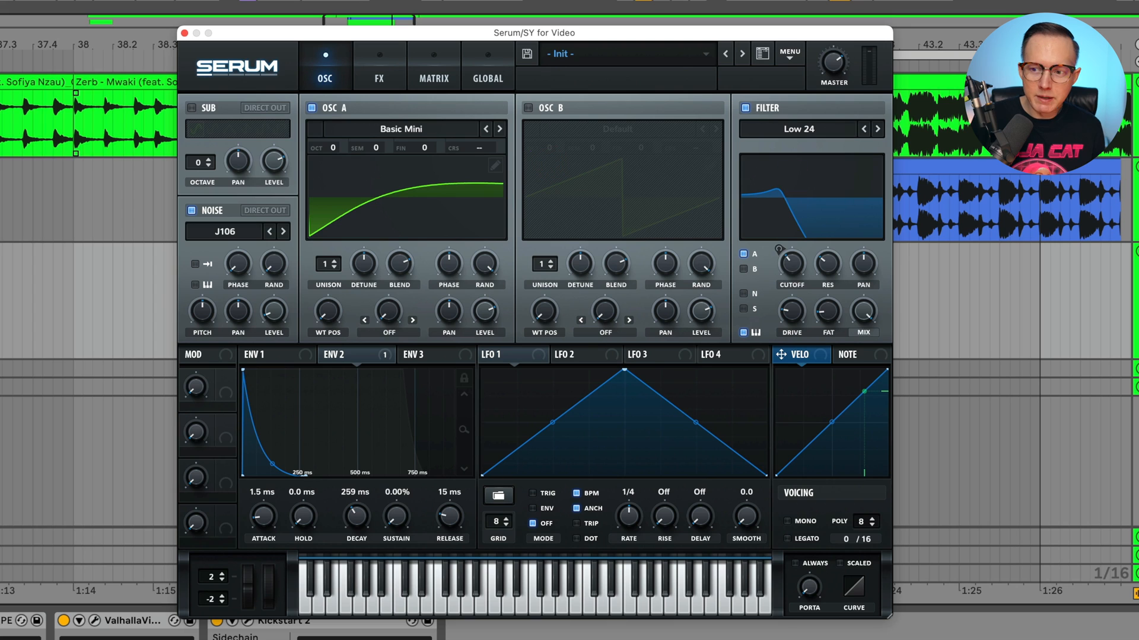
pyautogui.press('space')
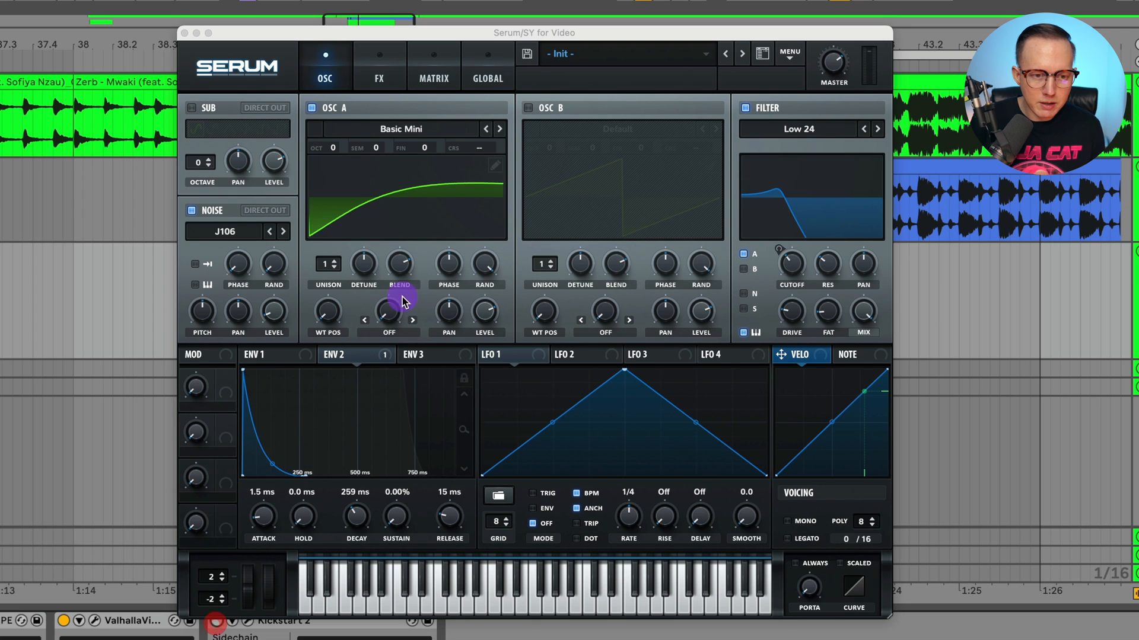
# Audition the following wavetables at different wavetable positions and settle on Basic_McB with the position at its minimum
pyautogui.click(498, 130)
pyautogui.click(499, 130)
pyautogui.moveTo(328, 311); pyautogui.dragTo(381, 50)
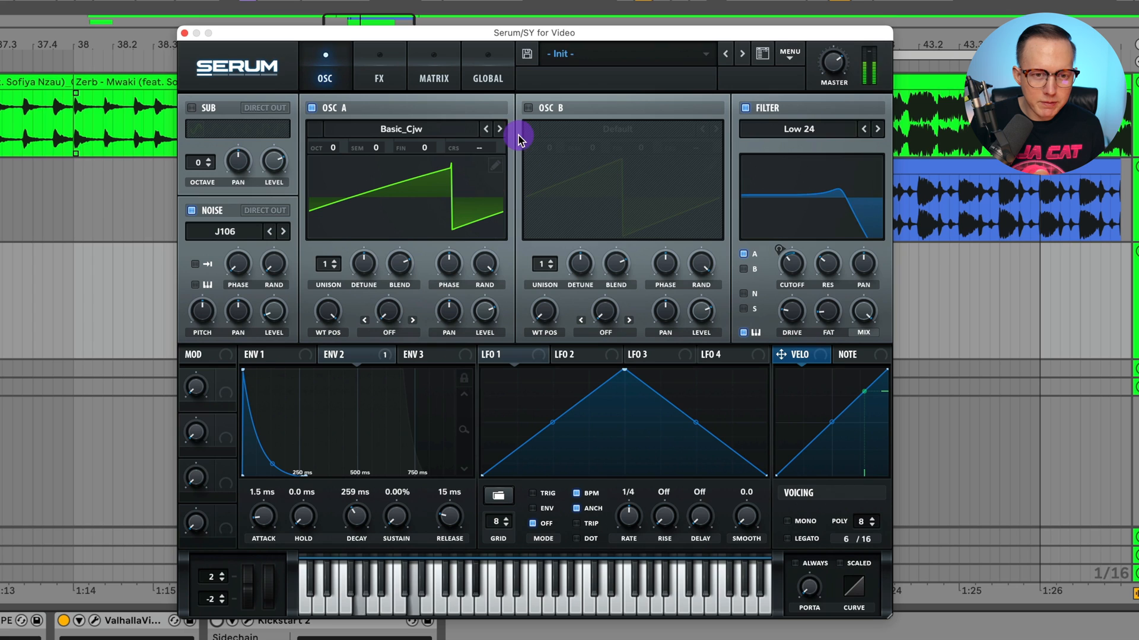
pyautogui.click(500, 130)
pyautogui.moveTo(327, 317); pyautogui.dragTo(305, 542)
pyautogui.click(500, 126)
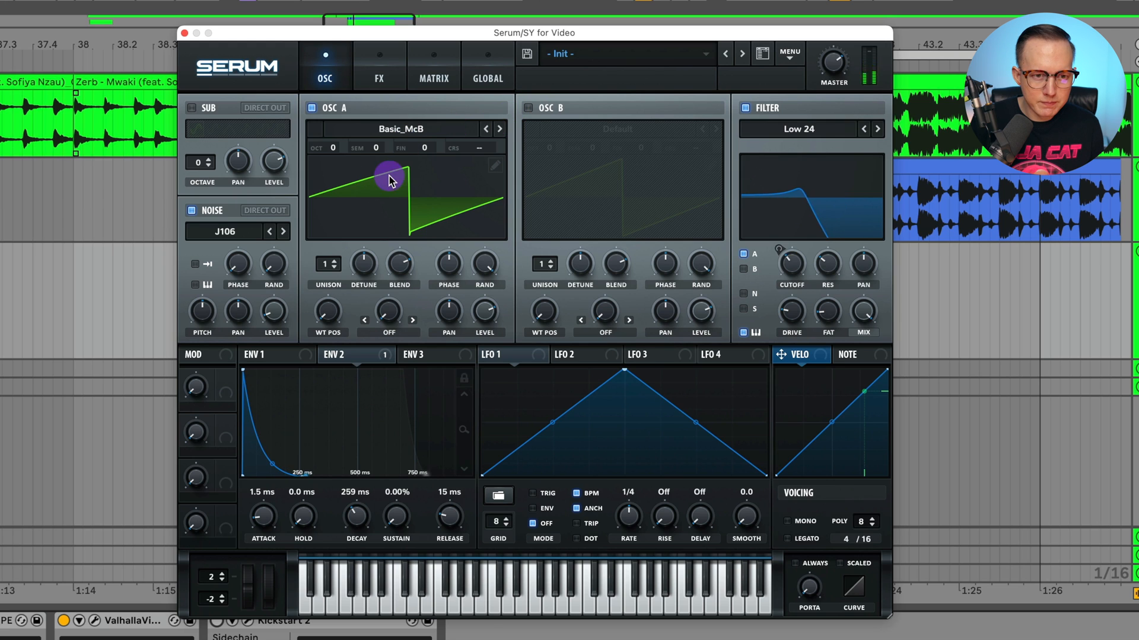
# Bypass the Hyper/Dimension effect and audition detuned unison on Oscillator A, finishing with one voice and a lower detune
pyautogui.click(385, 74)
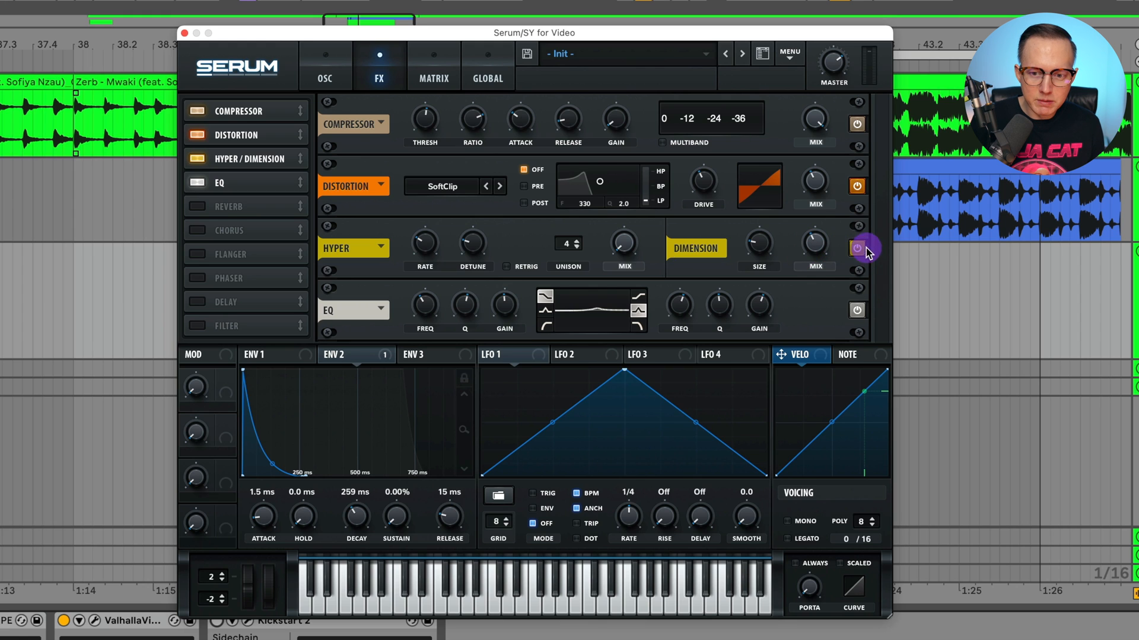
pyautogui.click(322, 71)
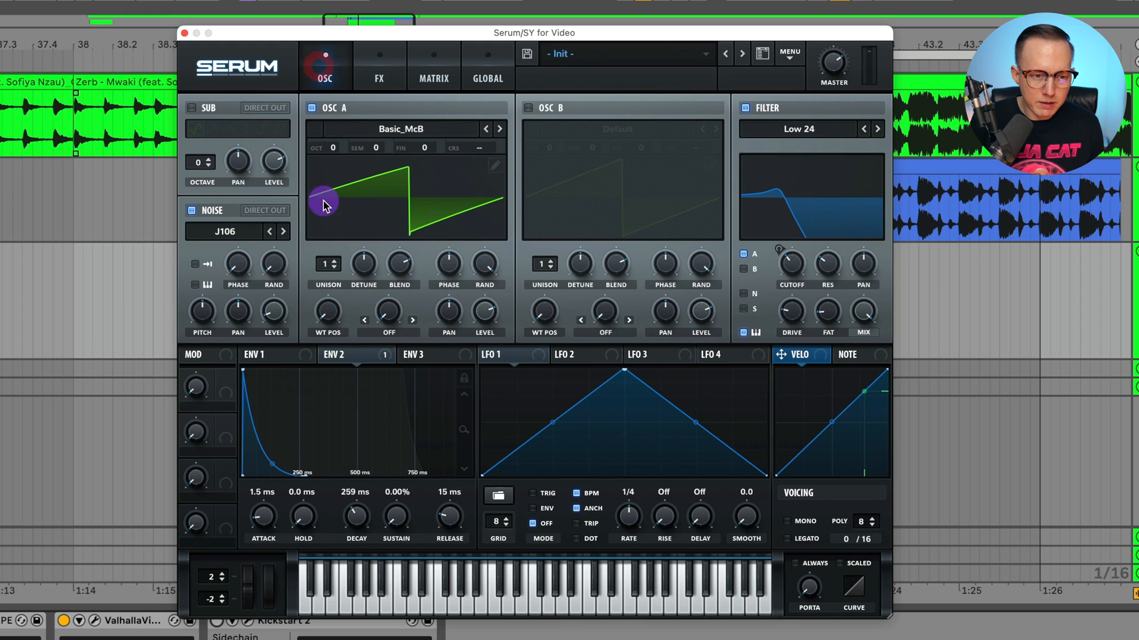
pyautogui.moveTo(328, 265)
pyautogui.mouseDown()
pyautogui.moveTo(339, 243)
pyautogui.moveTo(365, 262)
pyautogui.moveTo(366, 298)
pyautogui.moveTo(369, 264)
pyautogui.mouseUp()
pyautogui.moveTo(369, 263); pyautogui.dragTo(369, 268)
pyautogui.moveTo(330, 262); pyautogui.dragTo(330, 365)
# Try layering Oscillator B with its fine tuning at 9, and turn that oscillator back off
pyautogui.click(528, 109)
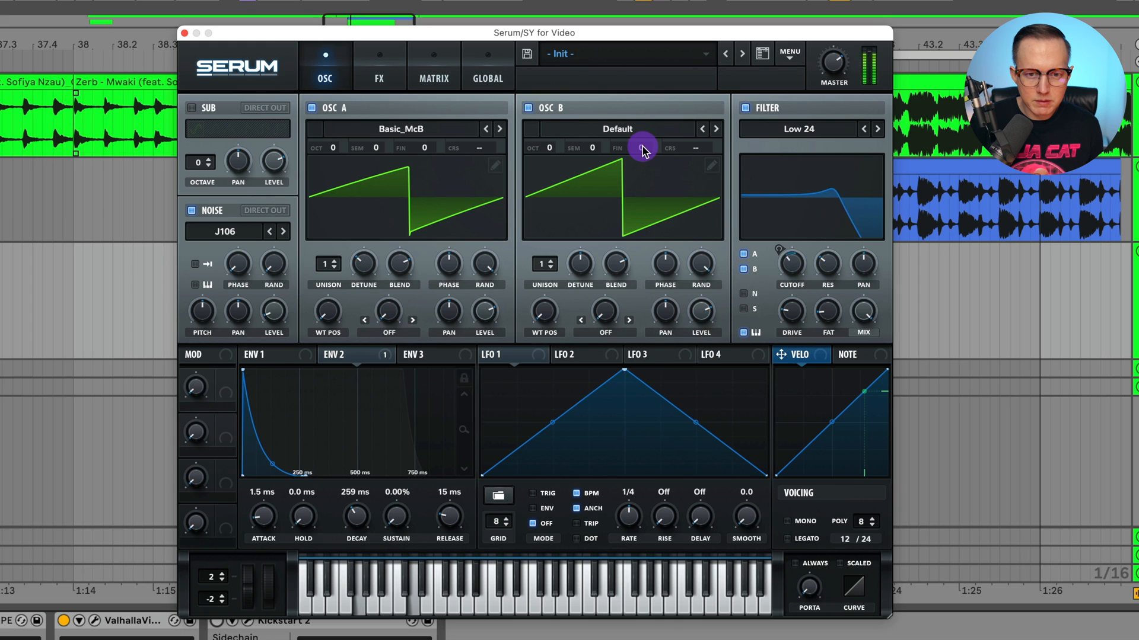
pyautogui.moveTo(642, 147)
pyautogui.moveTo(642, 147)
pyautogui.mouseDown()
pyautogui.moveTo(646, 161)
pyautogui.moveTo(650, 132)
pyautogui.moveTo(648, 184)
pyautogui.moveTo(648, 153)
pyautogui.mouseUp()
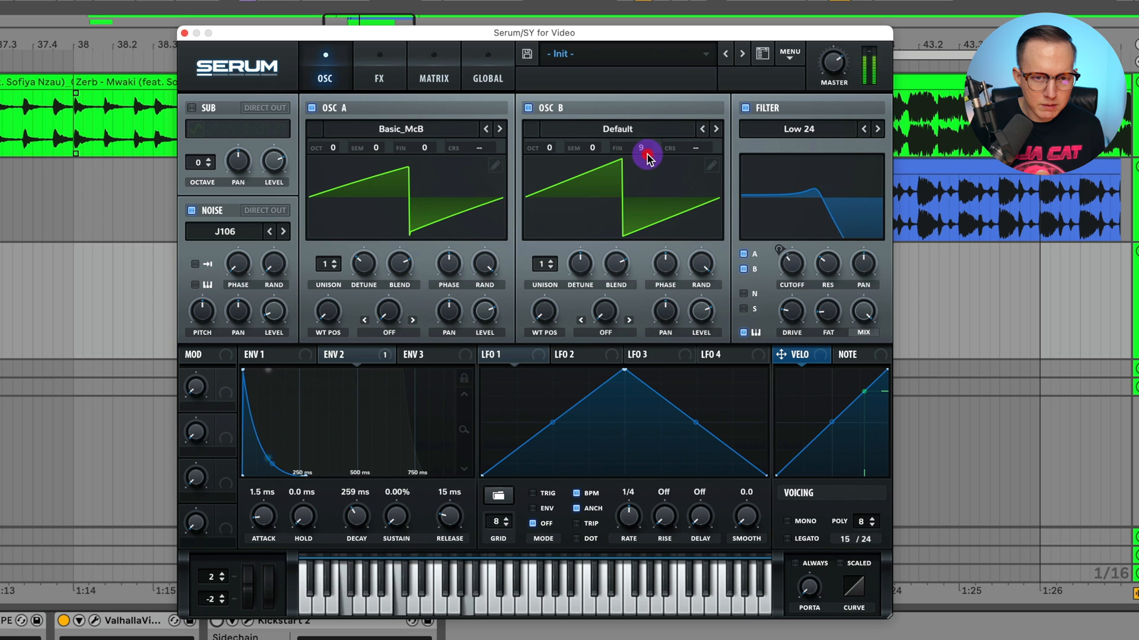
pyautogui.click(528, 109)
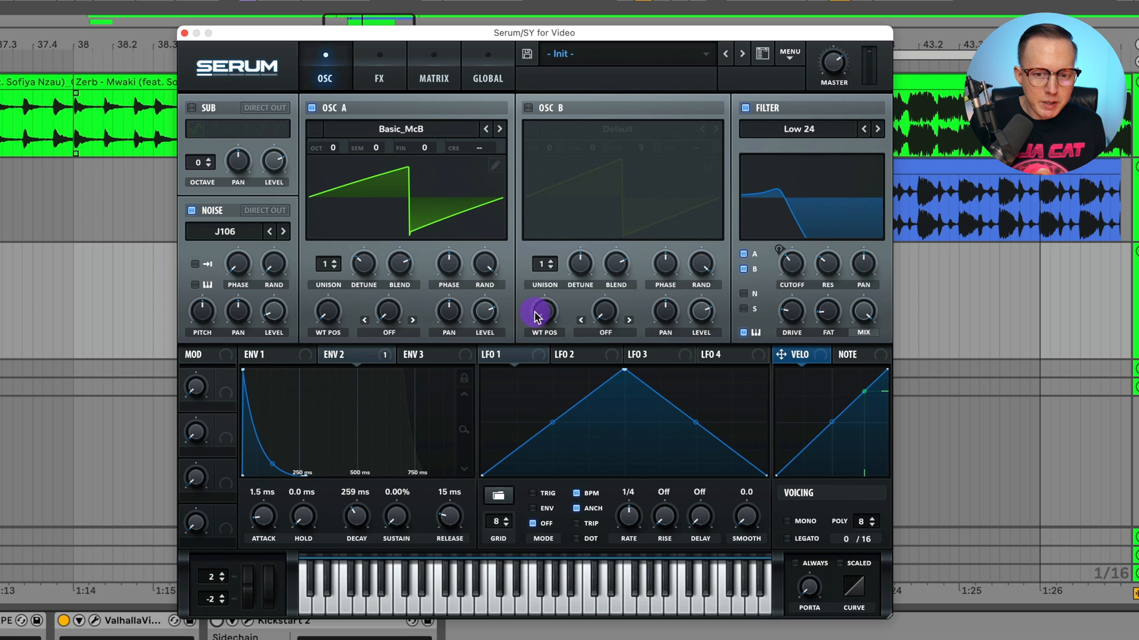
# Change the noise source to the Analog sample BrightWhite, route it through the filter and raise its level
pyautogui.click(243, 233)
pyautogui.moveTo(403, 270)
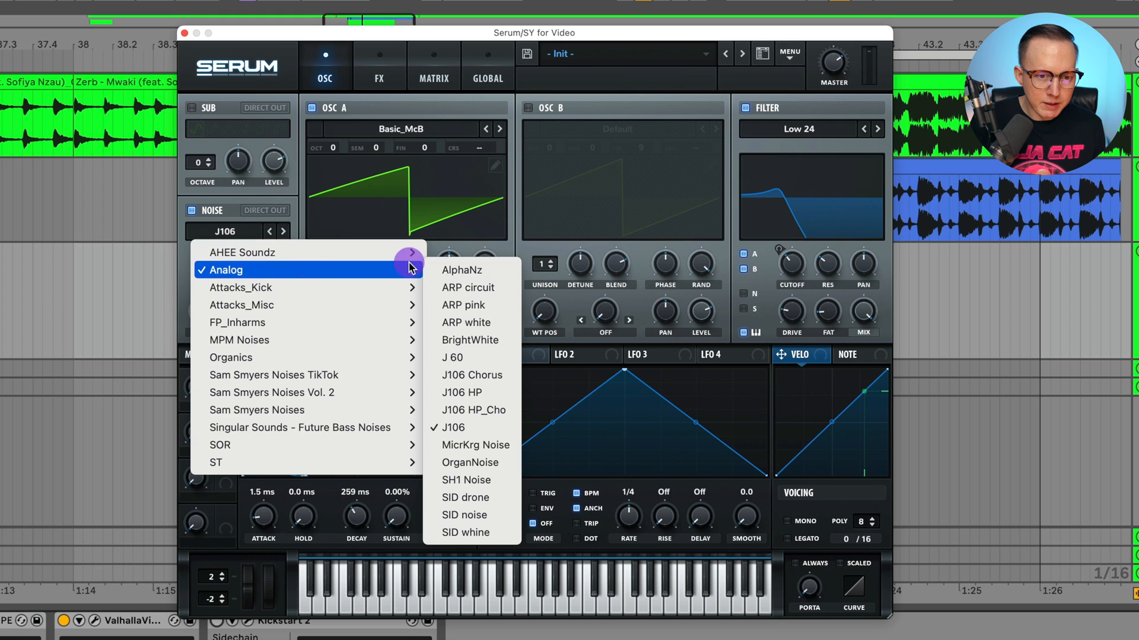
pyautogui.click(472, 341)
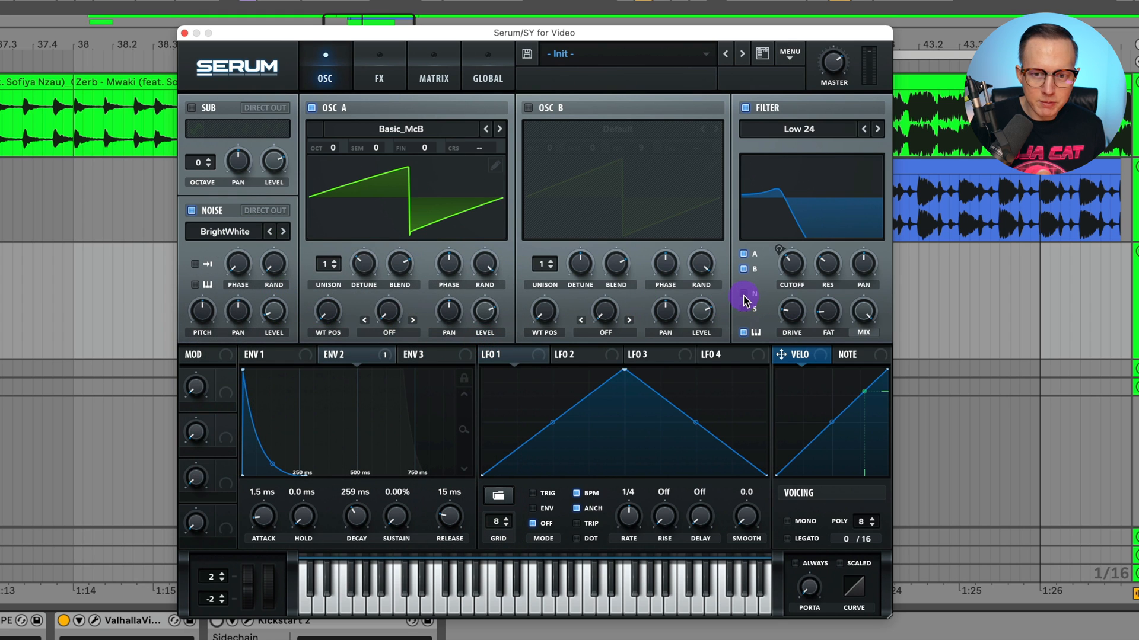
pyautogui.moveTo(290, 316); pyautogui.dragTo(294, 275)
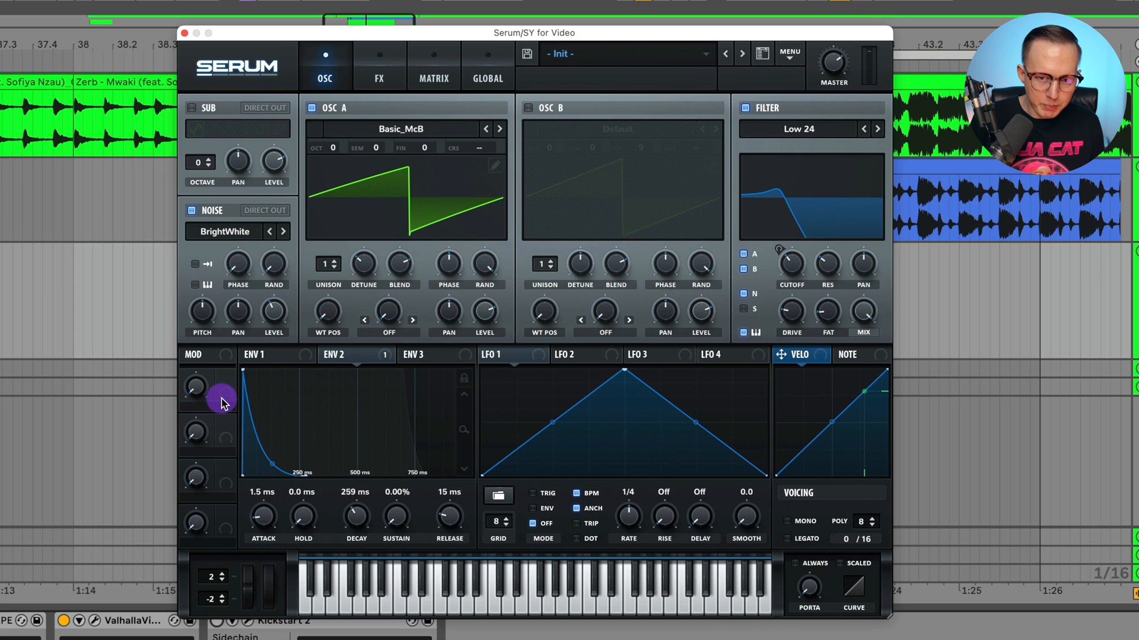
# Assign Macro 1 to the filter cutoff and audition a sweep of the macro
pyautogui.moveTo(222, 398); pyautogui.dragTo(794, 264)
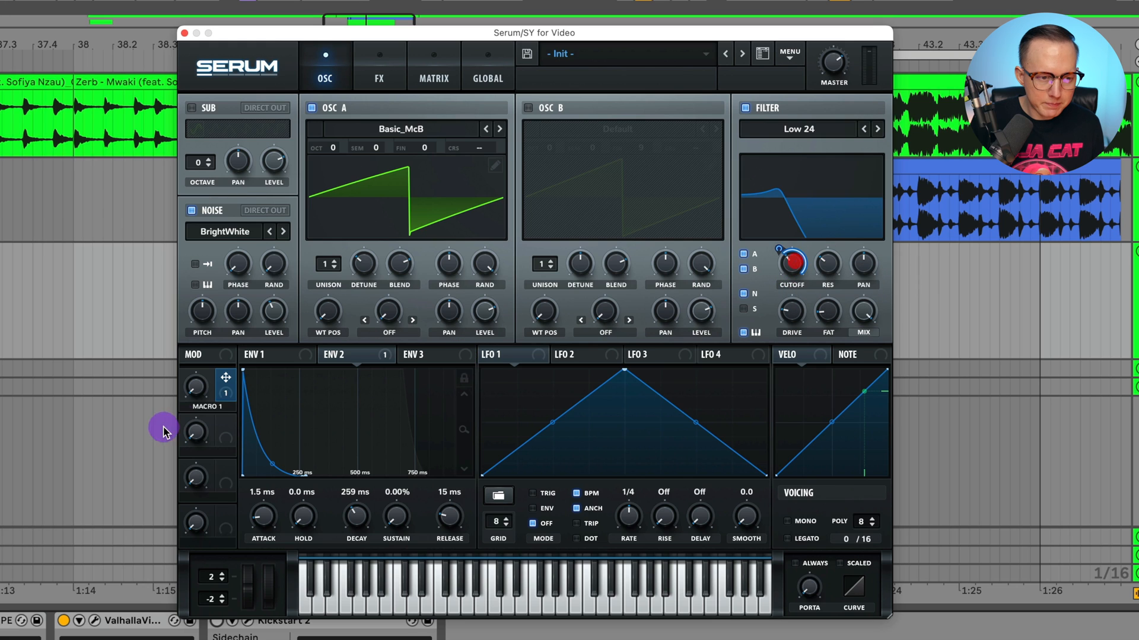
pyautogui.moveTo(203, 394); pyautogui.dragTo(237, 463)
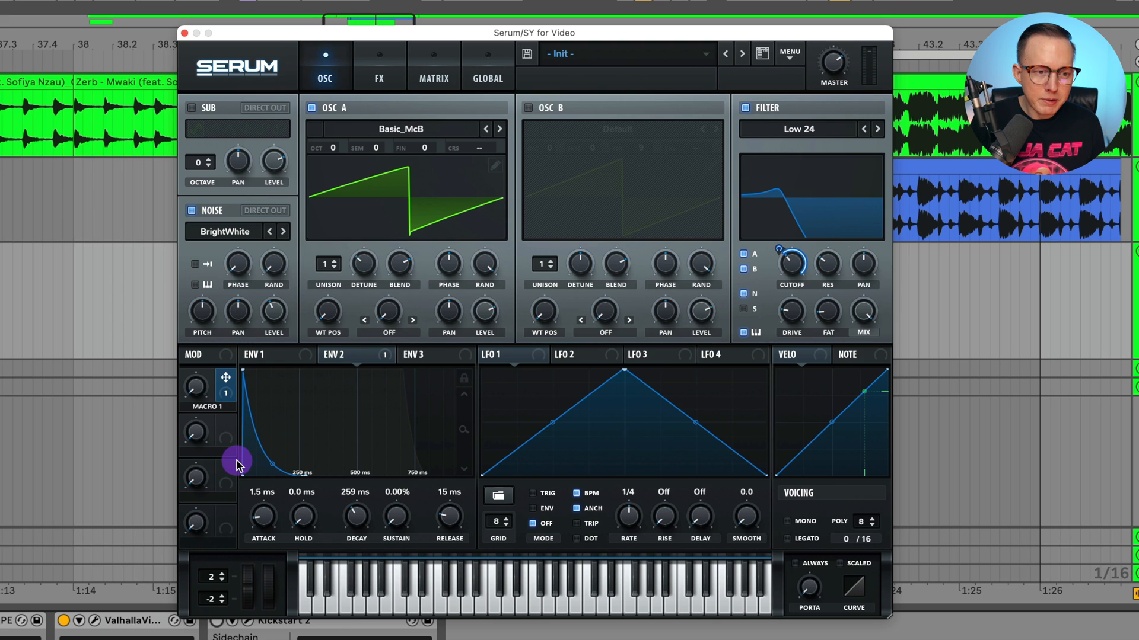
# Lower the noise level slightly and rename Macro 1 to Cutoff
pyautogui.moveTo(268, 314)
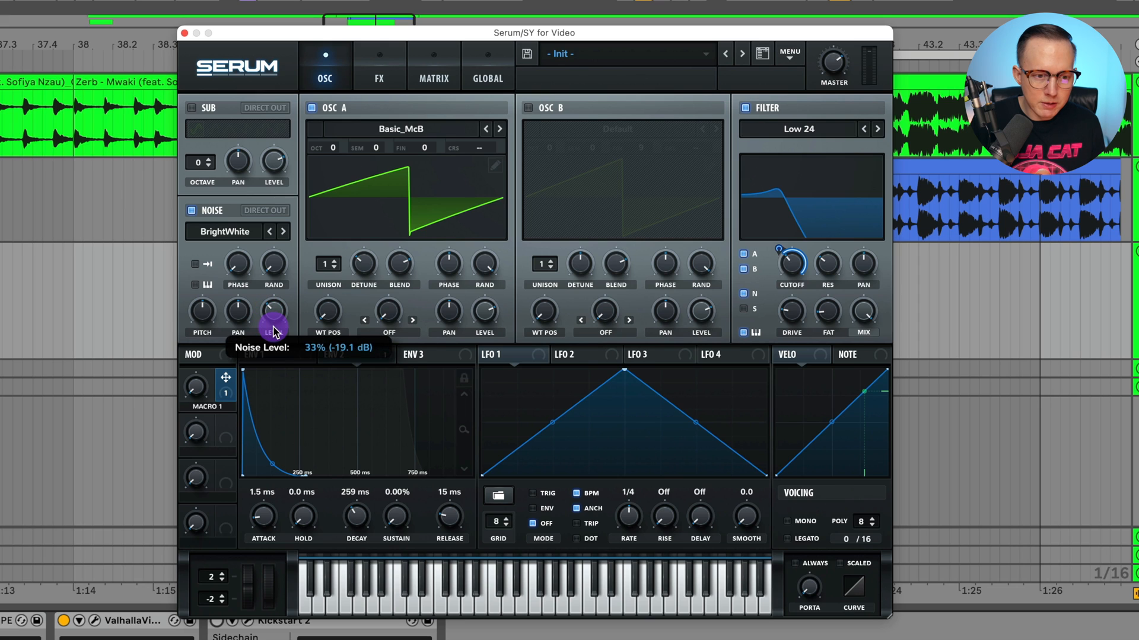
pyautogui.moveTo(275, 338); pyautogui.dragTo(277, 344)
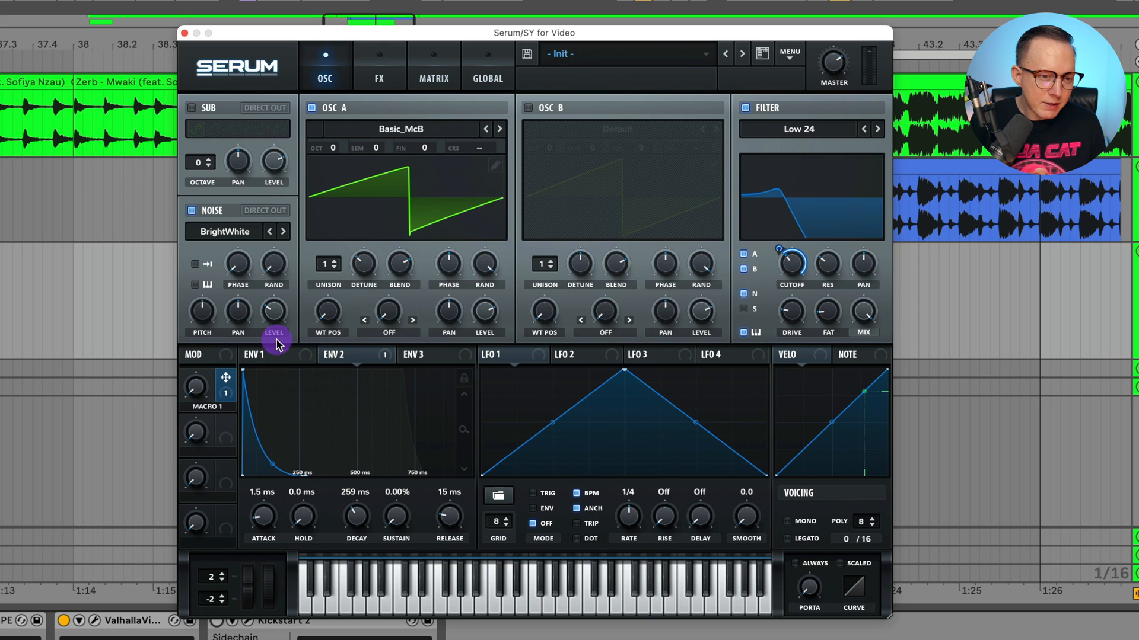
pyautogui.moveTo(184, 405); pyautogui.dragTo(214, 419)
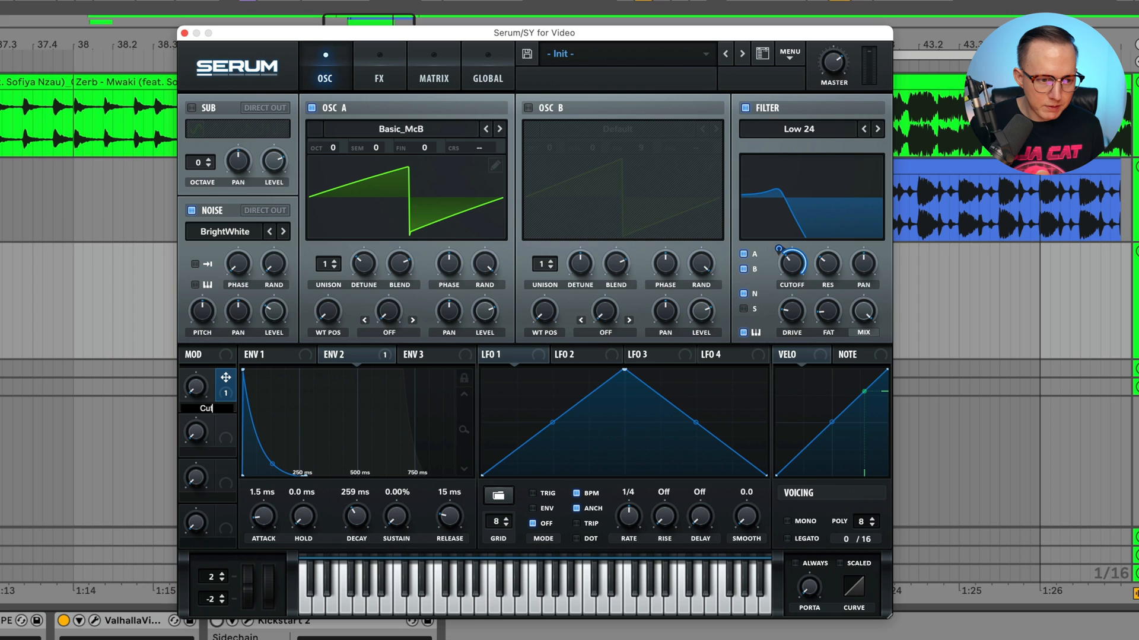
# Try controlling only Envelope 2's sustain with the Cutoff macro, sweeping the macro and reducing the modulation amount
pyautogui.moveTo(233, 392); pyautogui.dragTo(388, 384)
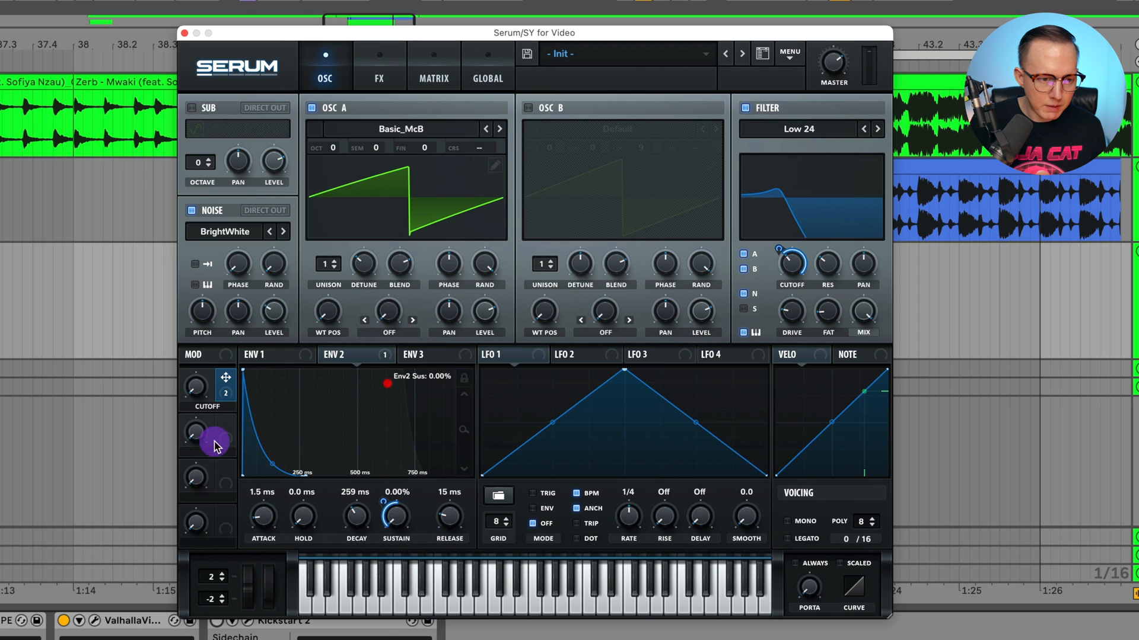
pyautogui.rightClick(221, 394)
pyautogui.click(258, 463)
pyautogui.moveTo(232, 402); pyautogui.dragTo(395, 517)
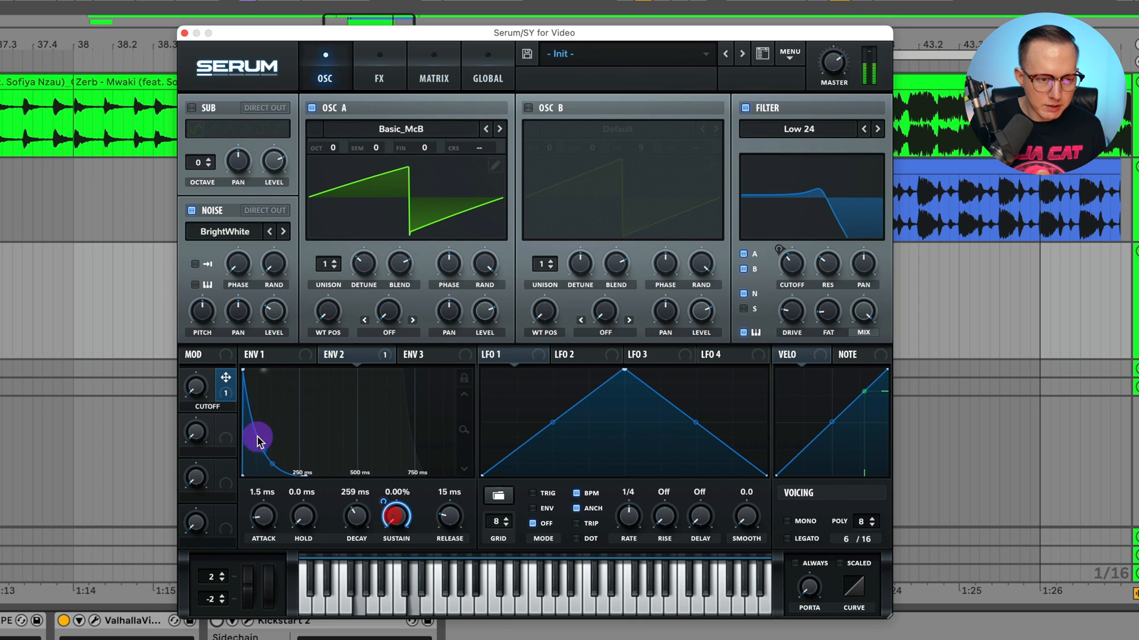
pyautogui.moveTo(199, 394); pyautogui.dragTo(228, 253)
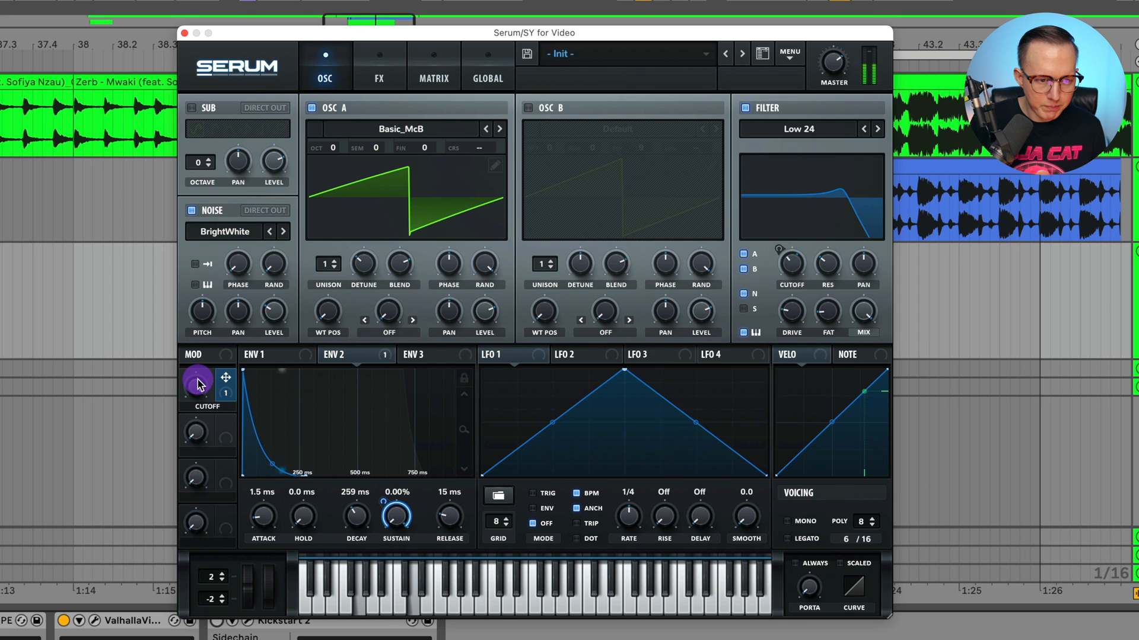
pyautogui.moveTo(198, 384); pyautogui.dragTo(215, 441)
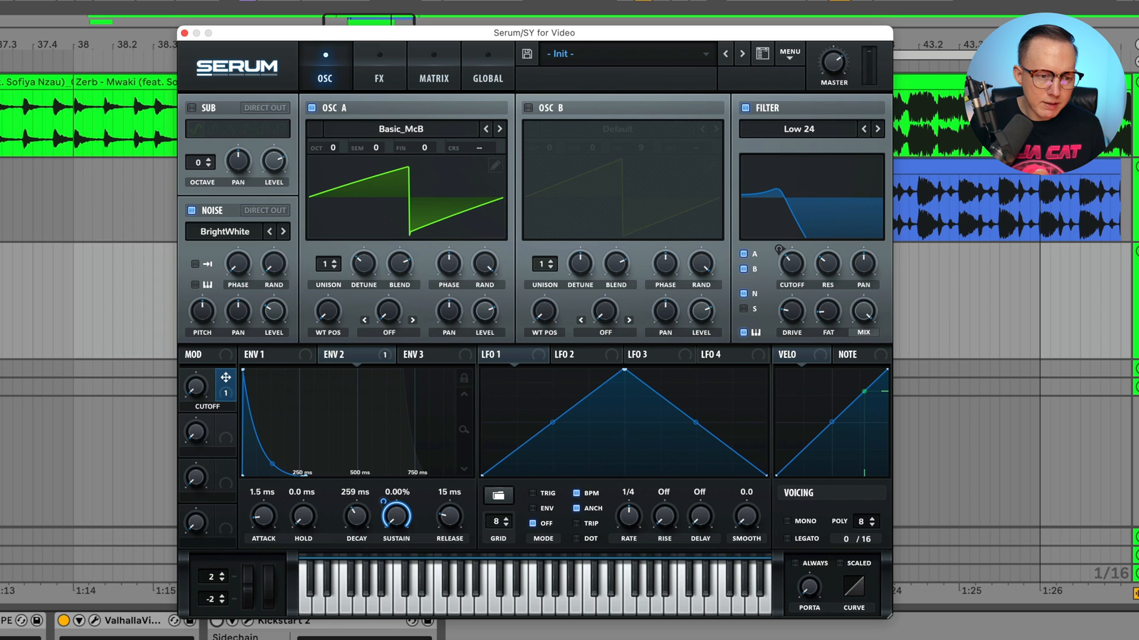
pyautogui.moveTo(382, 500); pyautogui.dragTo(378, 539)
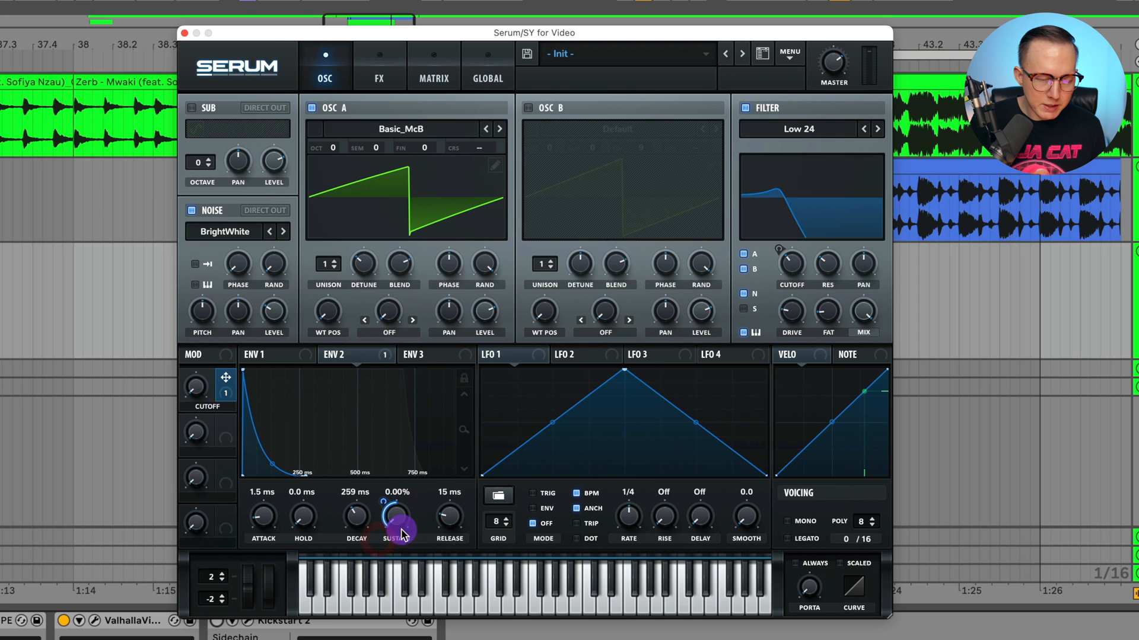
# Assign the Cutoff macro to the filter cutoff again and audition sweeps, returning the macro to its minimum
pyautogui.moveTo(222, 392); pyautogui.dragTo(789, 250)
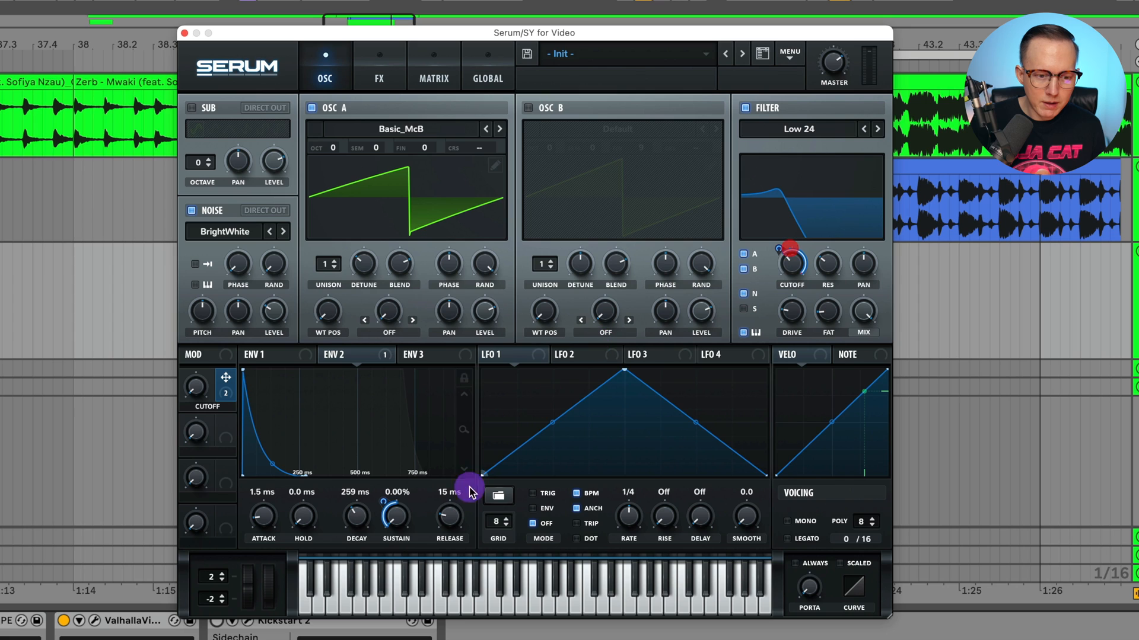
pyautogui.moveTo(200, 393); pyautogui.dragTo(247, 262)
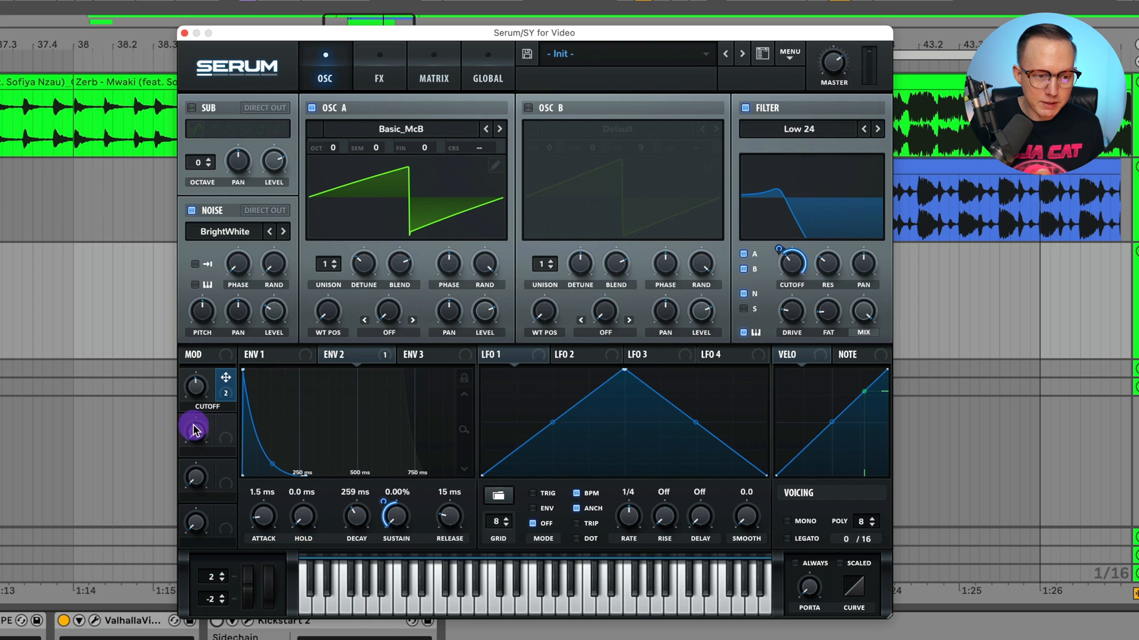
pyautogui.moveTo(201, 390); pyautogui.dragTo(219, 373)
pyautogui.moveTo(221, 322); pyautogui.dragTo(242, 560)
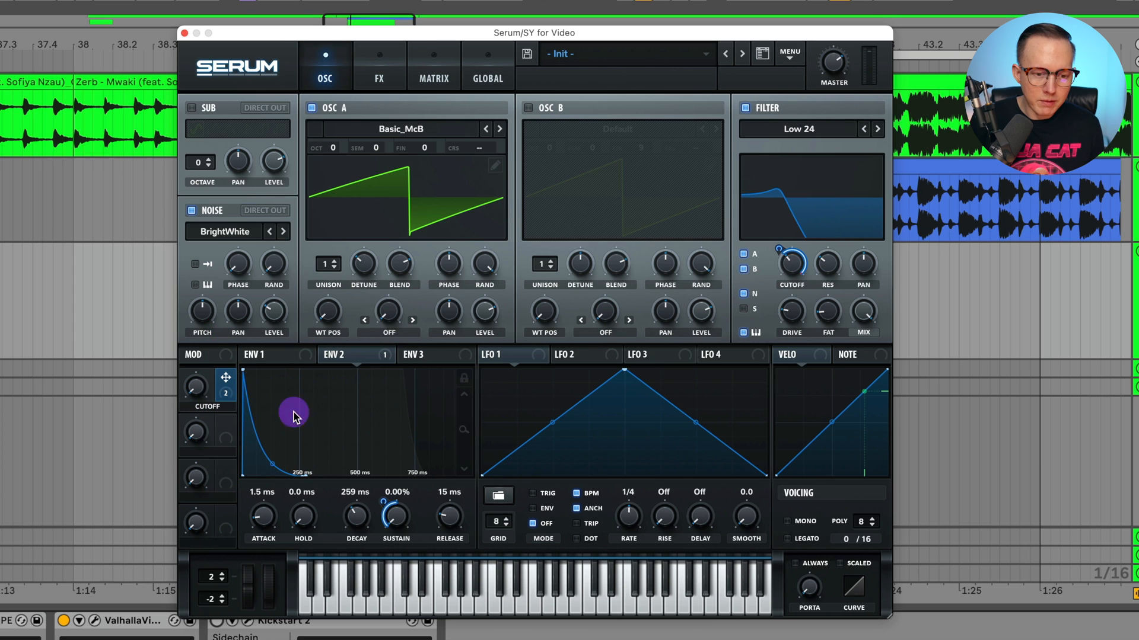
# Remove all modulators from Envelope 2's sustain and sweep the Cutoff macro up to its maximum
pyautogui.moveTo(199, 389); pyautogui.dragTo(393, 516)
pyautogui.rightClick(393, 516)
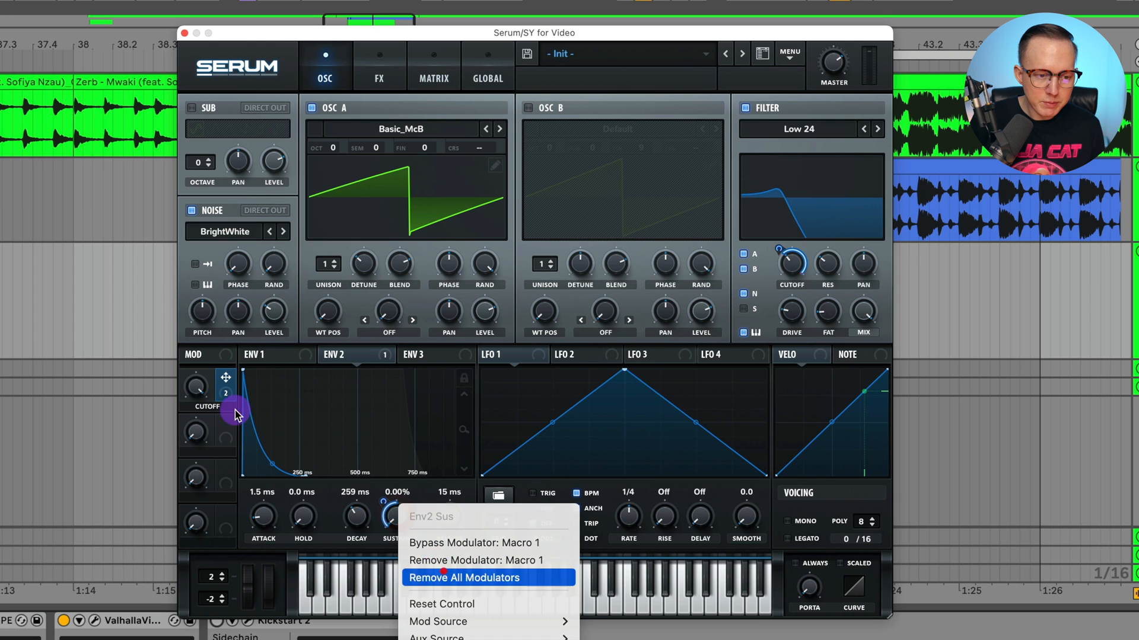
pyautogui.click(443, 577)
pyautogui.moveTo(203, 381); pyautogui.dragTo(240, 229)
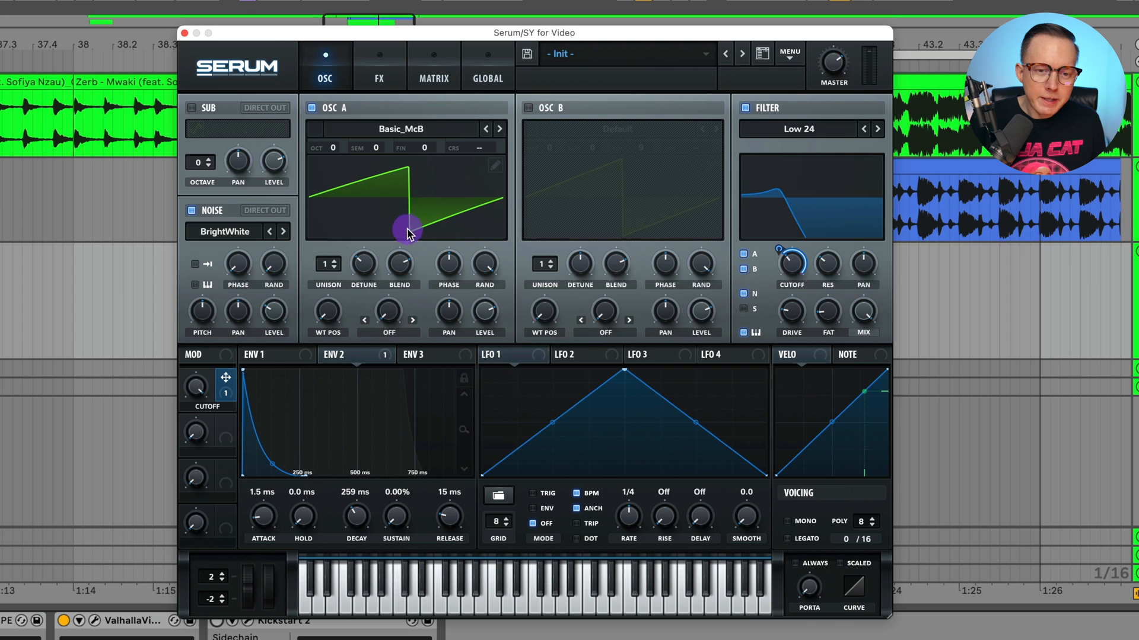
pyautogui.click(374, 86)
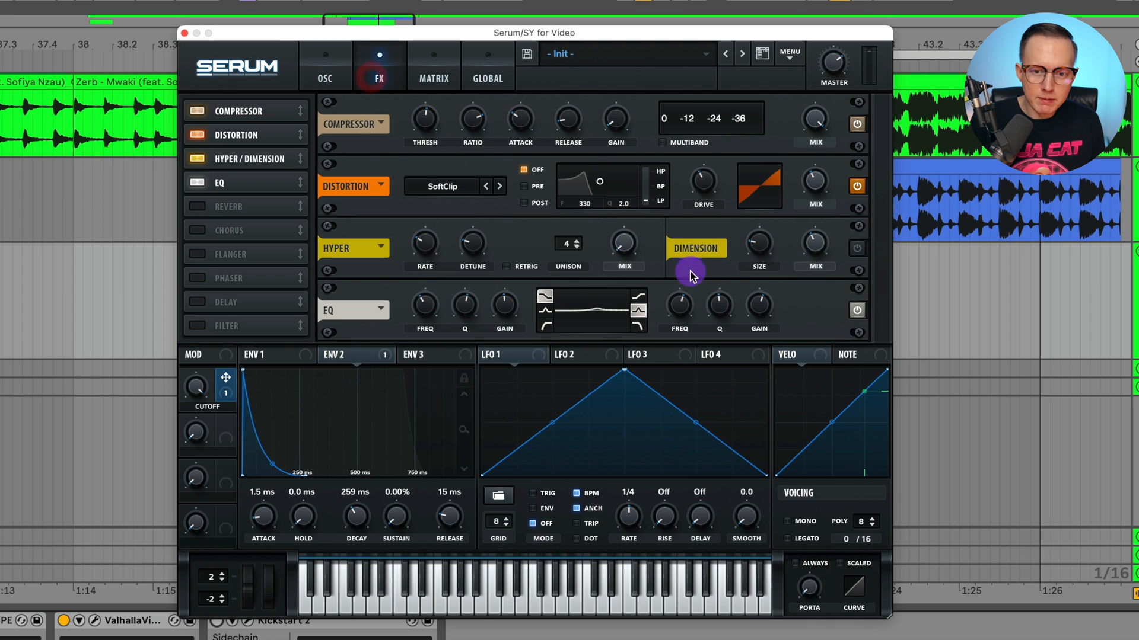
pyautogui.click(313, 77)
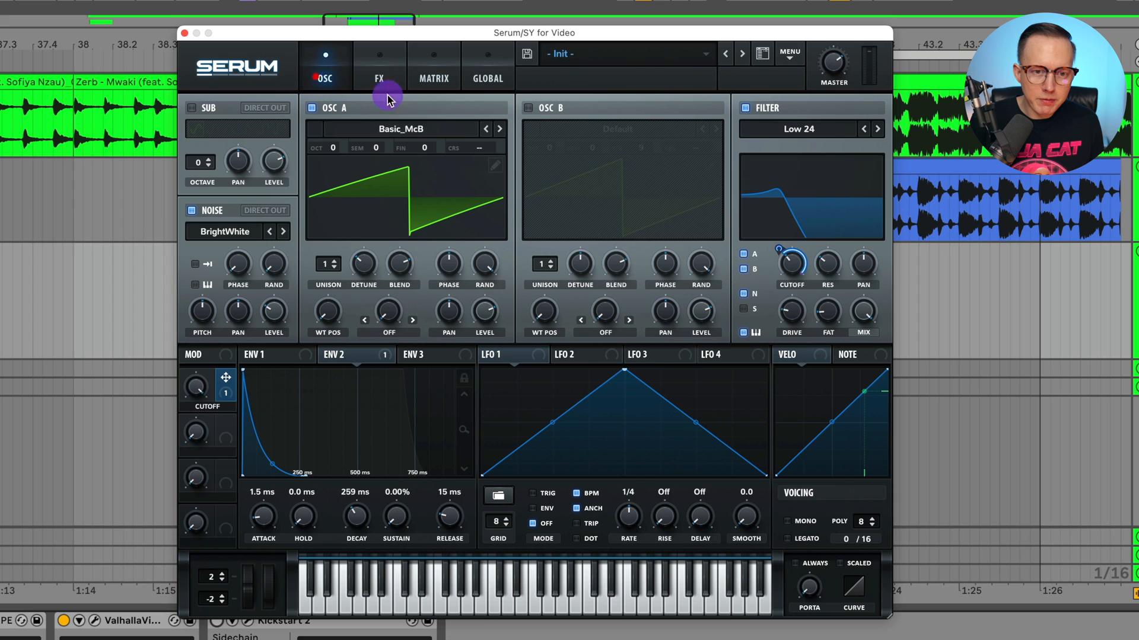
# Turn on oscillator B with 7 unison voices, a slight detune and a reduced level, auditioning the layered sound
pyautogui.click(527, 109)
pyautogui.moveTo(544, 264); pyautogui.dragTo(584, 309)
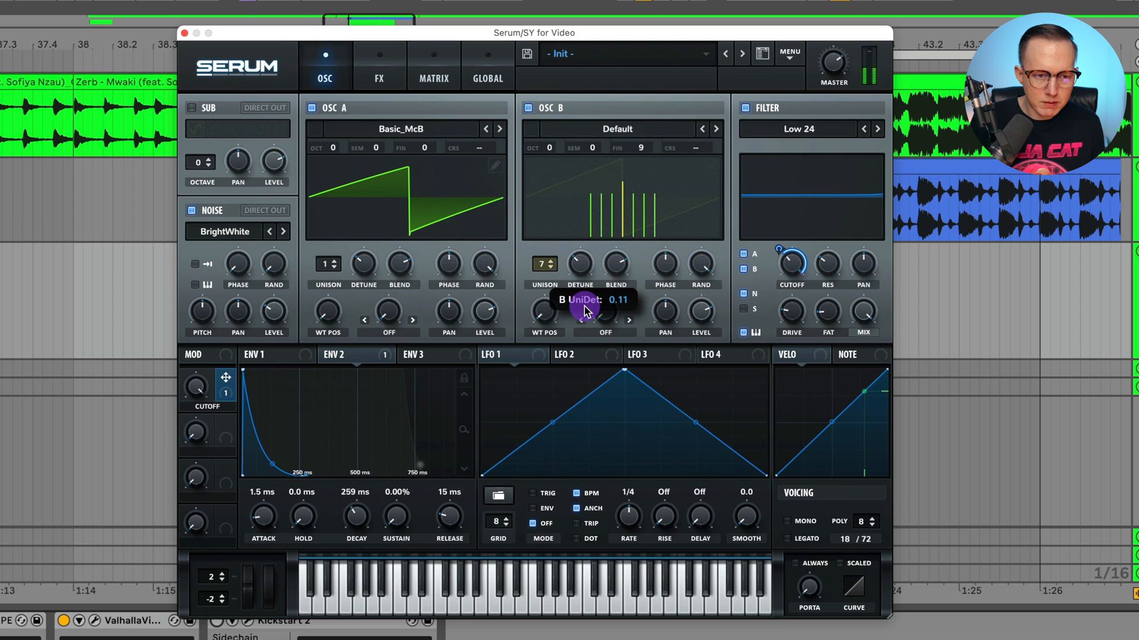
pyautogui.click(587, 266)
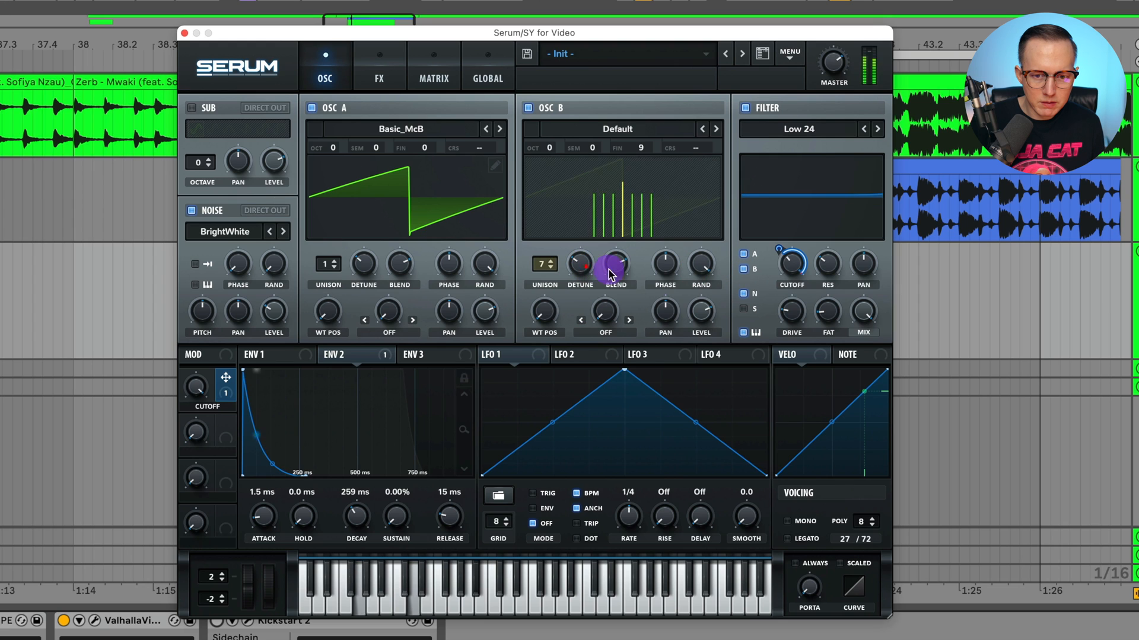
pyautogui.moveTo(579, 261); pyautogui.dragTo(577, 258)
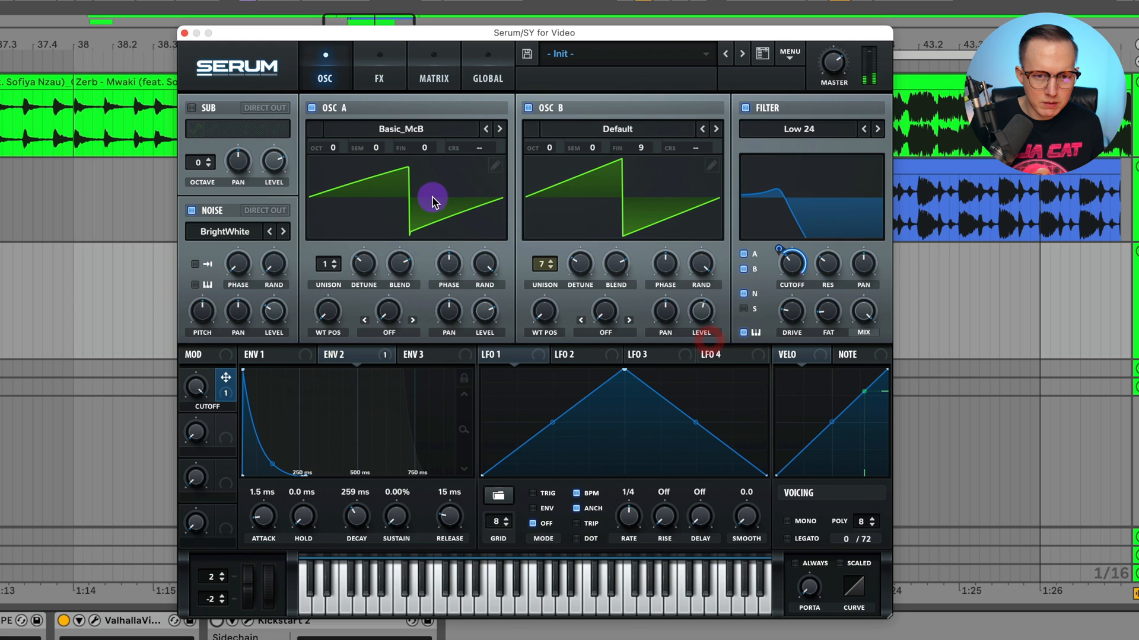
pyautogui.press('space')
# Return the Cutoff macro to its minimum and control oscillator B's level with Macro 2, named Width
pyautogui.moveTo(198, 388); pyautogui.dragTo(208, 618)
pyautogui.moveTo(222, 440); pyautogui.dragTo(700, 312)
pyautogui.moveTo(187, 432); pyautogui.dragTo(262, 343)
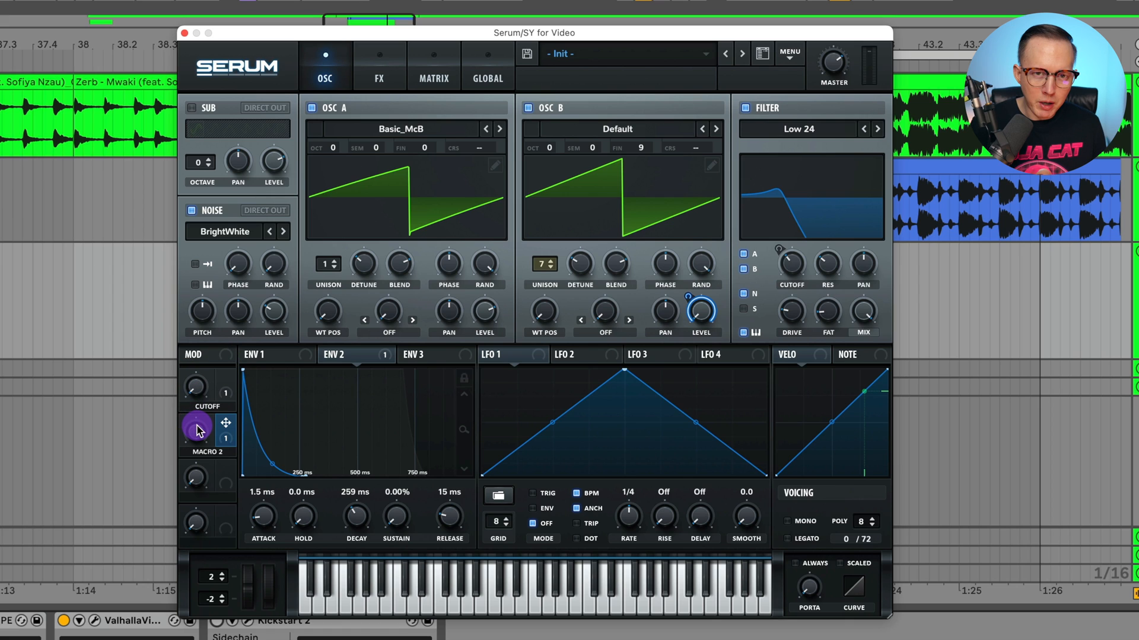
pyautogui.moveTo(198, 431); pyautogui.dragTo(225, 636)
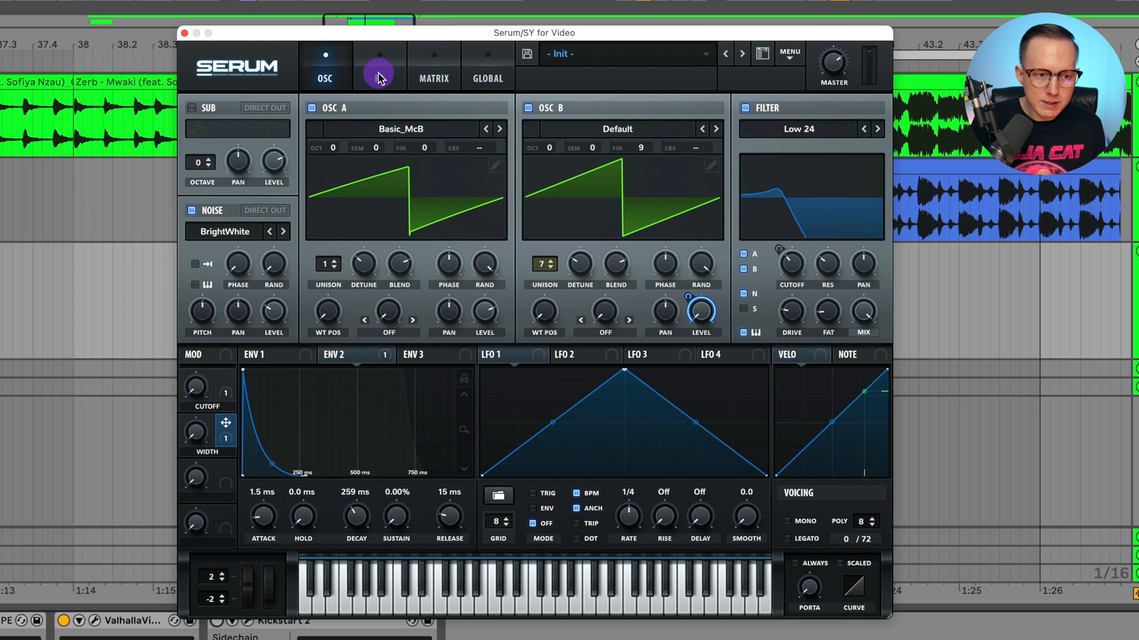
# Add a ping-pong Delay after the EQ, lower its feedback and mix, and shape its filter to about 2103 Hz with Q 1.9
pyautogui.click(378, 77)
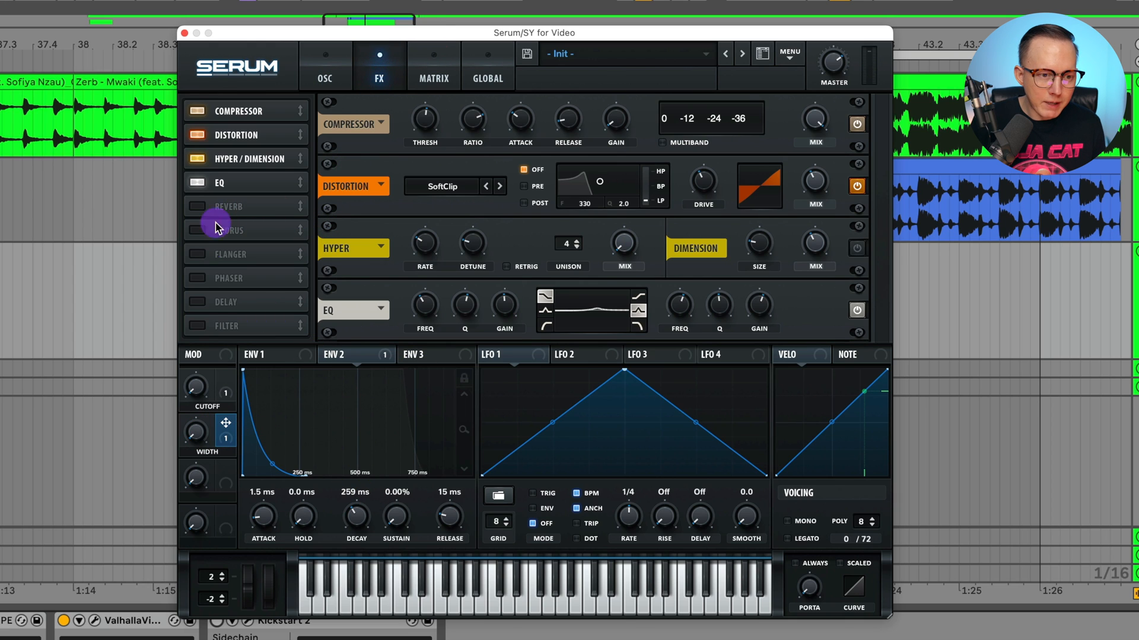
pyautogui.click(200, 306)
pyautogui.click(237, 203)
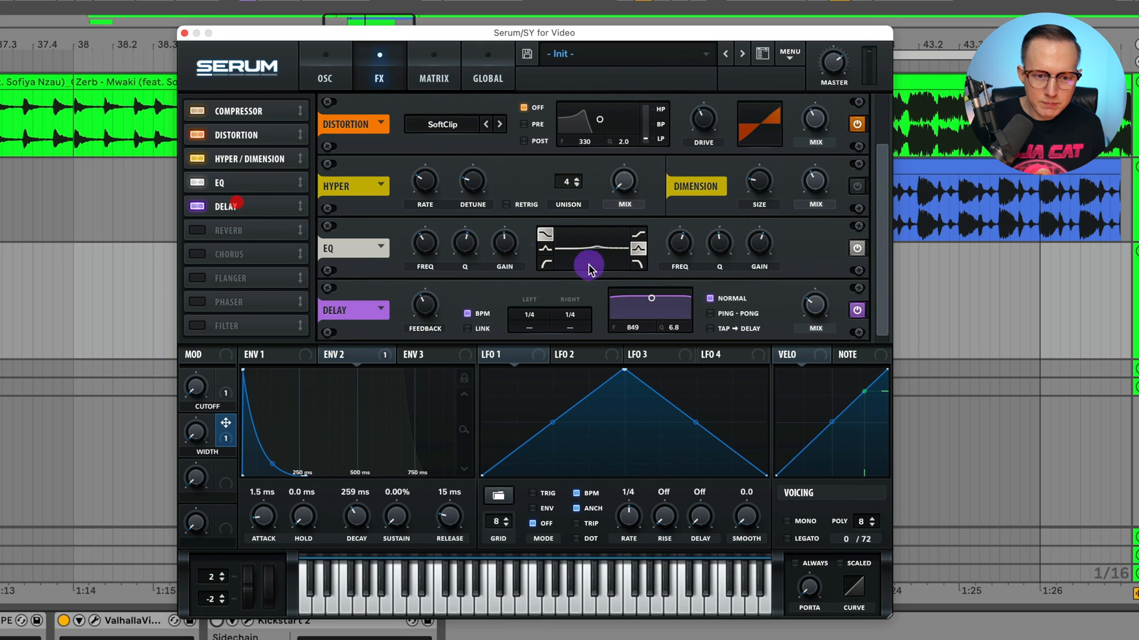
pyautogui.press('space')
pyautogui.moveTo(816, 310); pyautogui.dragTo(819, 295)
pyautogui.click(709, 313)
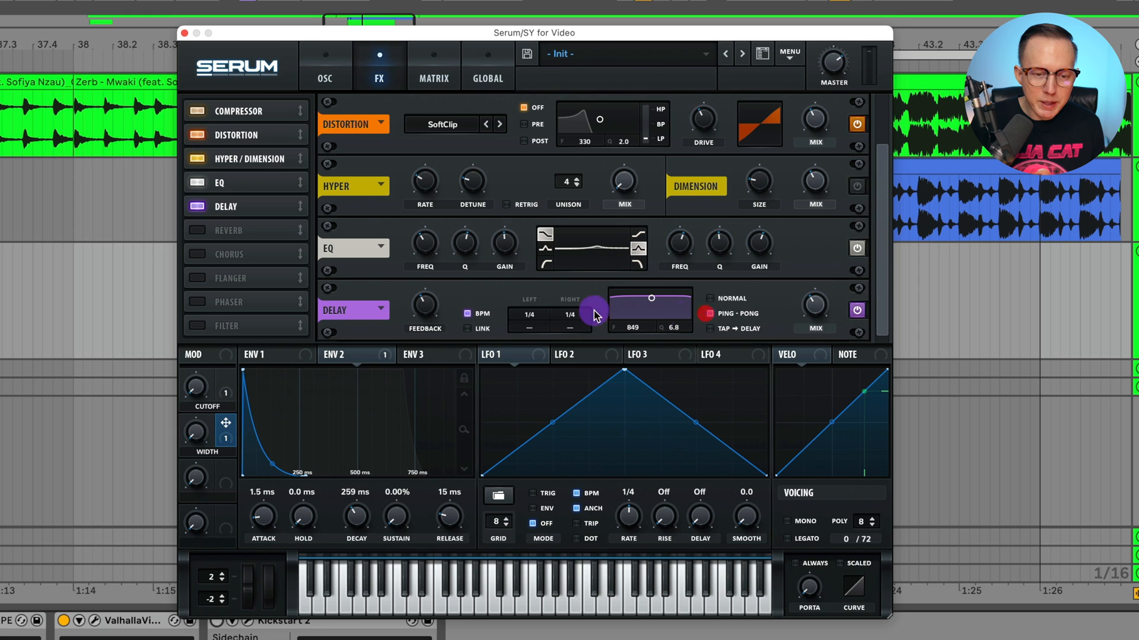
pyautogui.moveTo(429, 305); pyautogui.dragTo(431, 318)
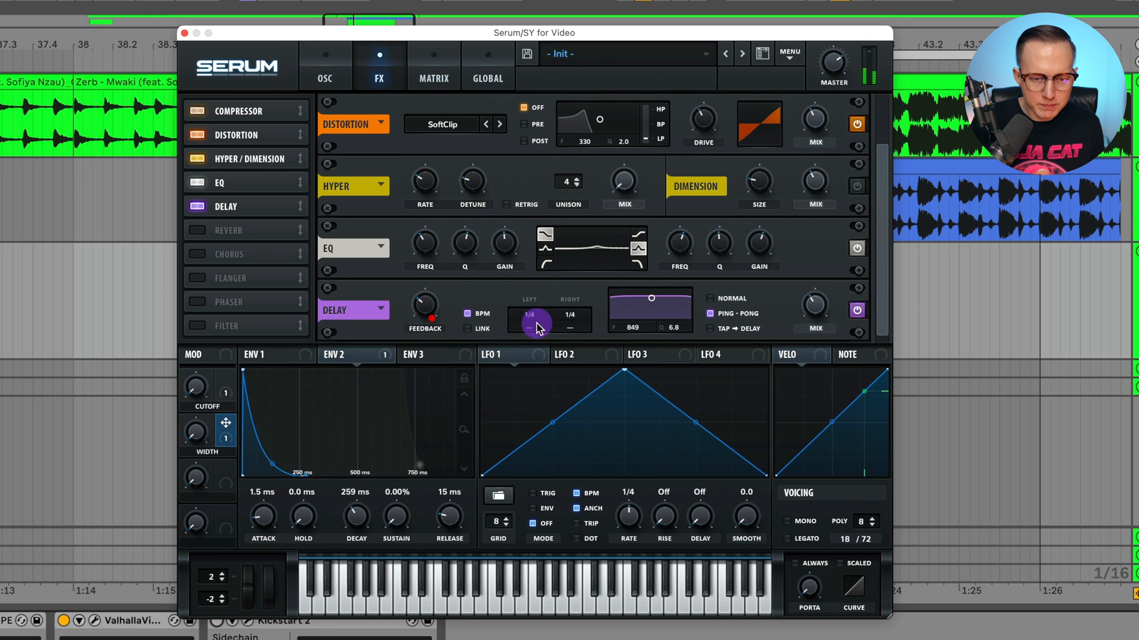
pyautogui.moveTo(651, 298); pyautogui.dragTo(664, 320)
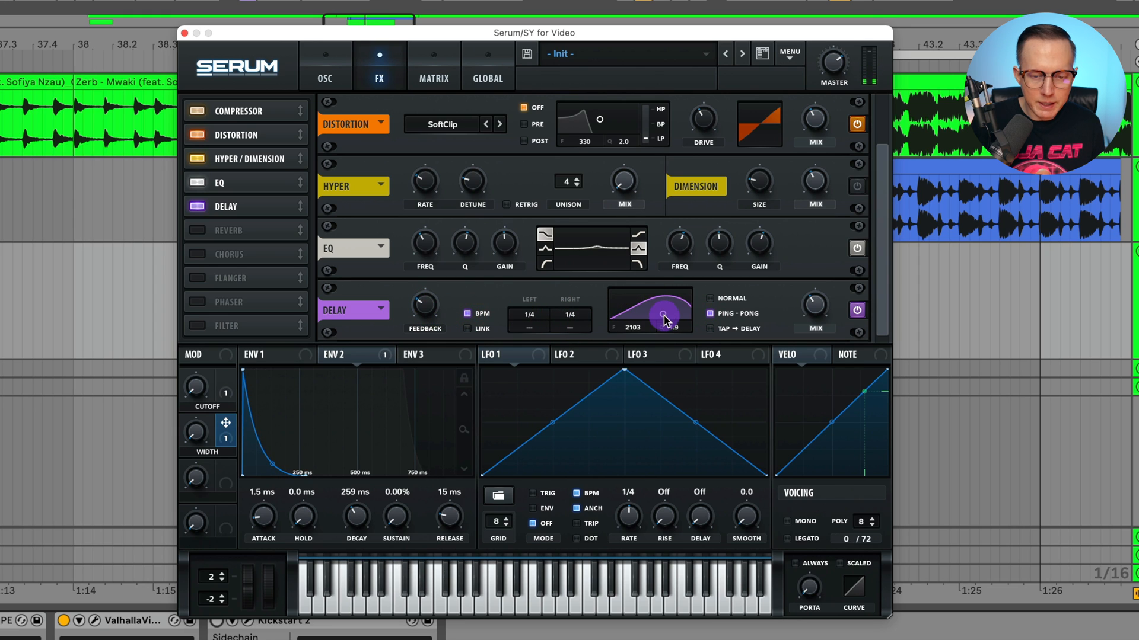
# Set both delay times to 1/8, fine-tune the delay's mix and feedback, and audition it with a Cutoff macro sweep
pyautogui.click(571, 316)
pyautogui.moveTo(572, 320); pyautogui.dragTo(531, 330)
pyautogui.moveTo(818, 305); pyautogui.dragTo(821, 311)
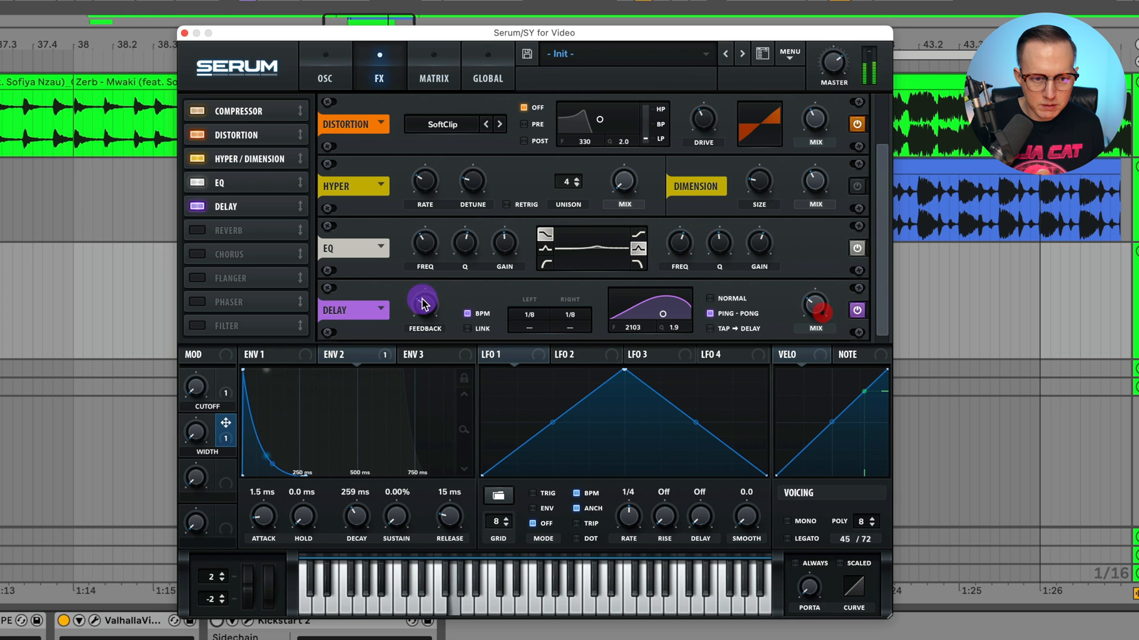
pyautogui.moveTo(424, 304); pyautogui.dragTo(422, 300)
pyautogui.click(325, 74)
pyautogui.moveTo(231, 404); pyautogui.dragTo(255, 292)
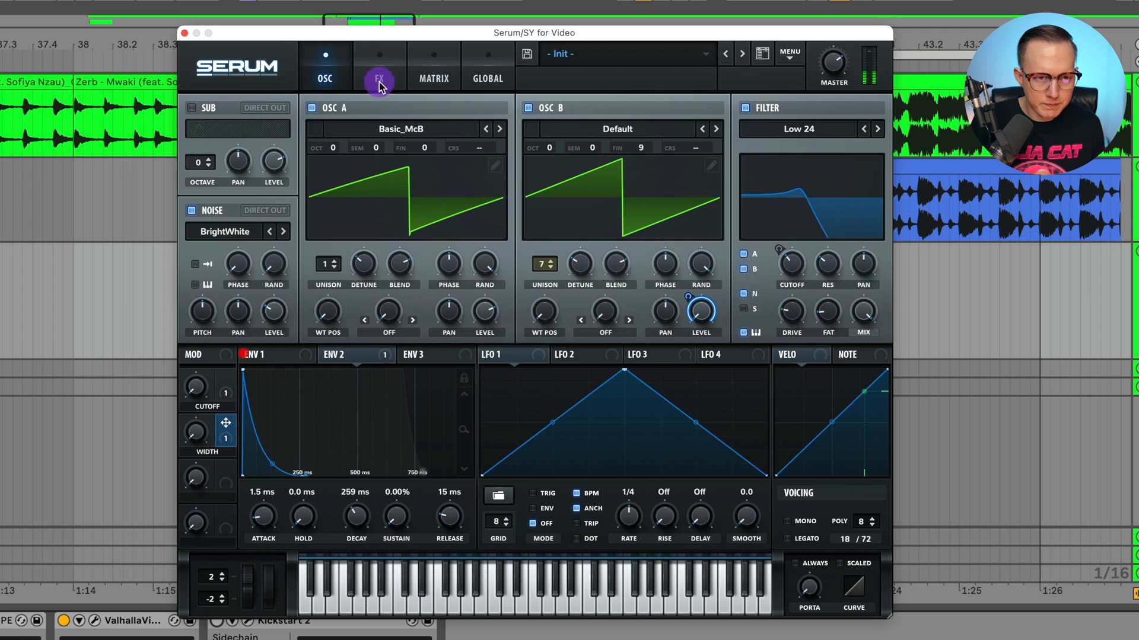
# Bypass the delay, try the Hyper effect at about 51% mix with adjusted rate and detune, and switch Hyper back off
pyautogui.click(379, 76)
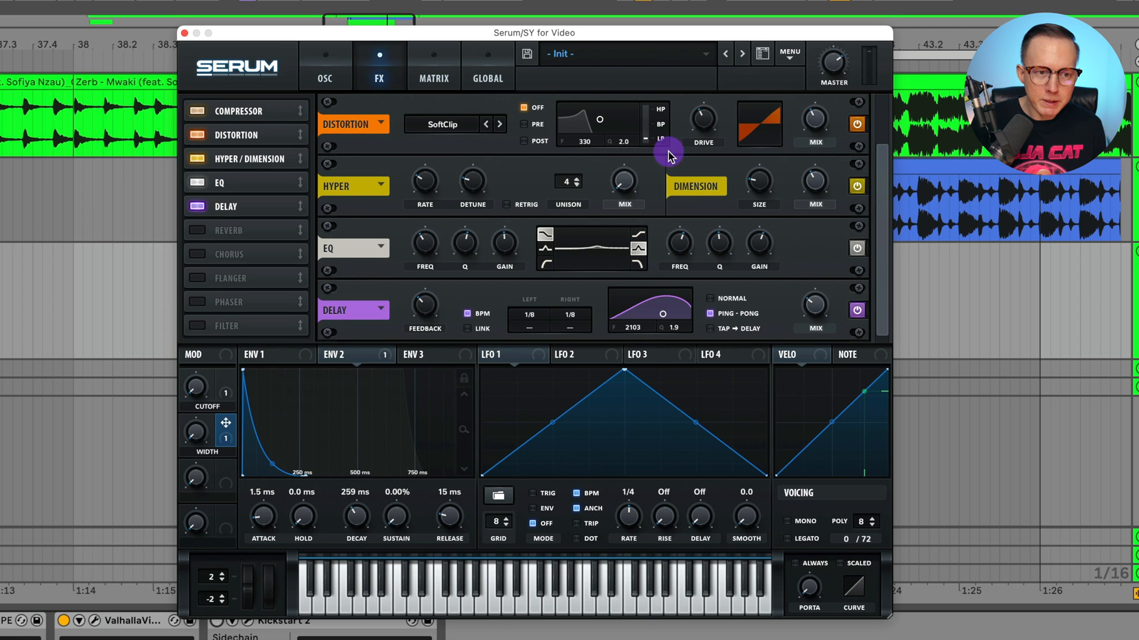
pyautogui.click(856, 310)
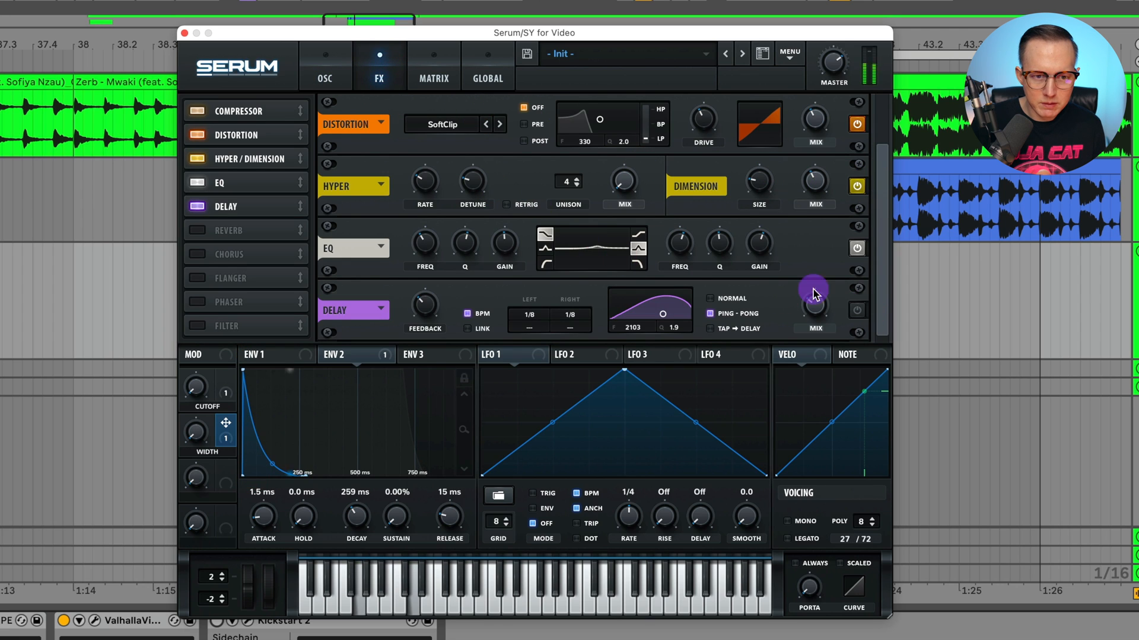
pyautogui.moveTo(466, 183); pyautogui.dragTo(470, 173)
pyautogui.moveTo(618, 187); pyautogui.dragTo(623, 124)
pyautogui.moveTo(471, 177); pyautogui.dragTo(425, 184)
pyautogui.moveTo(624, 178); pyautogui.dragTo(628, 167)
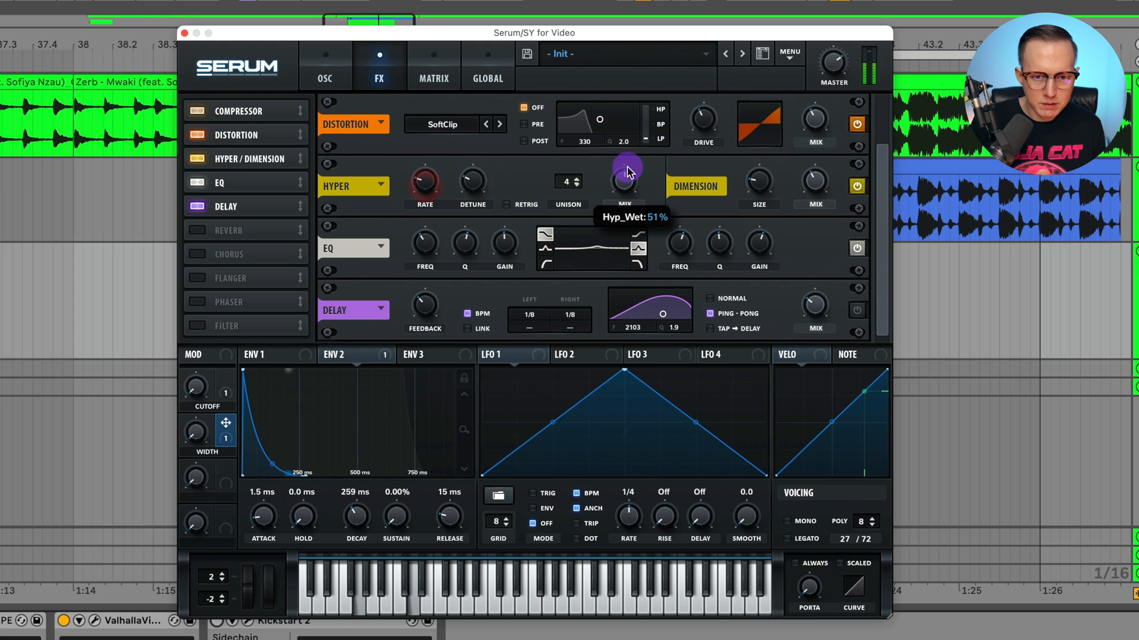
pyautogui.click(857, 186)
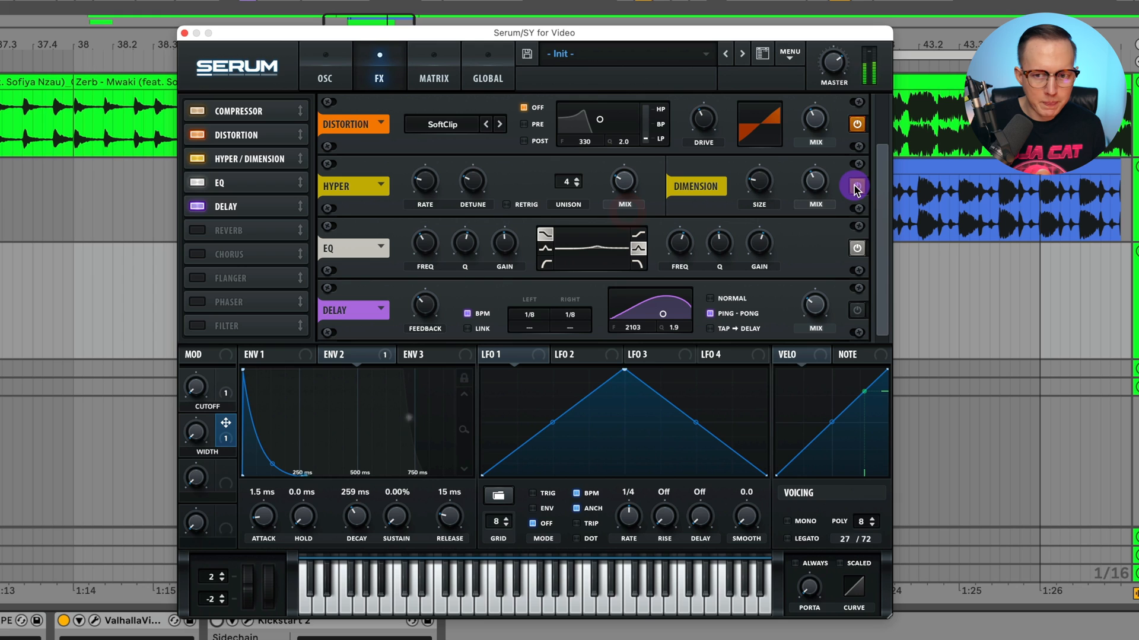
# Close the Serum window and place the insert marker at the start of the SY Mwaki_Gm_120 MIDI clip at bar 39
pyautogui.click(320, 82)
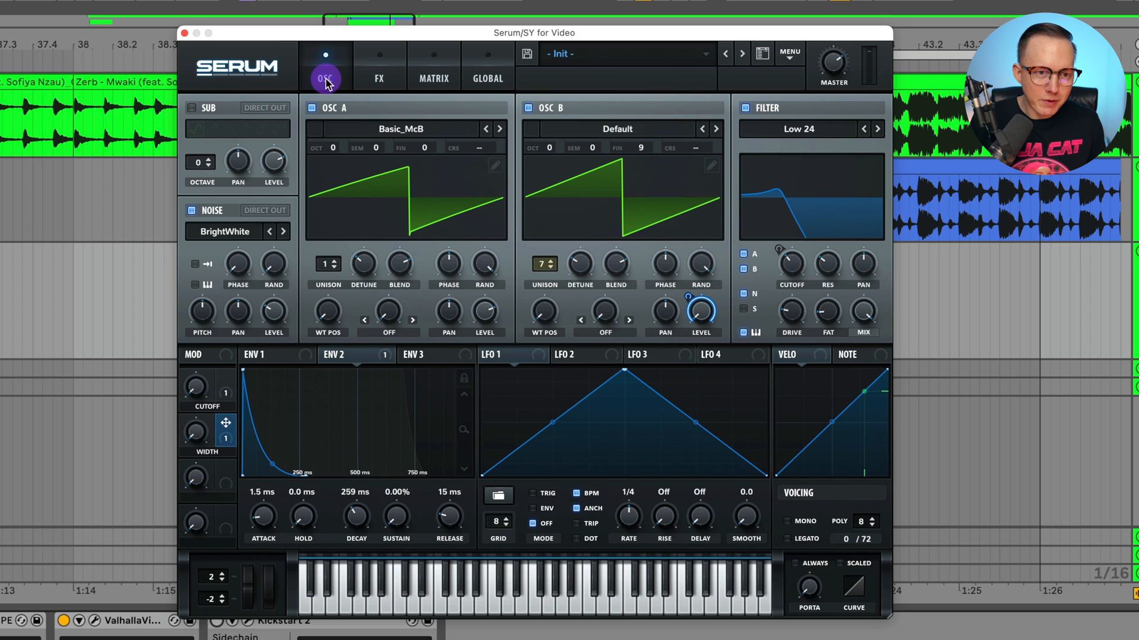
pyautogui.click(184, 34)
pyautogui.click(244, 308)
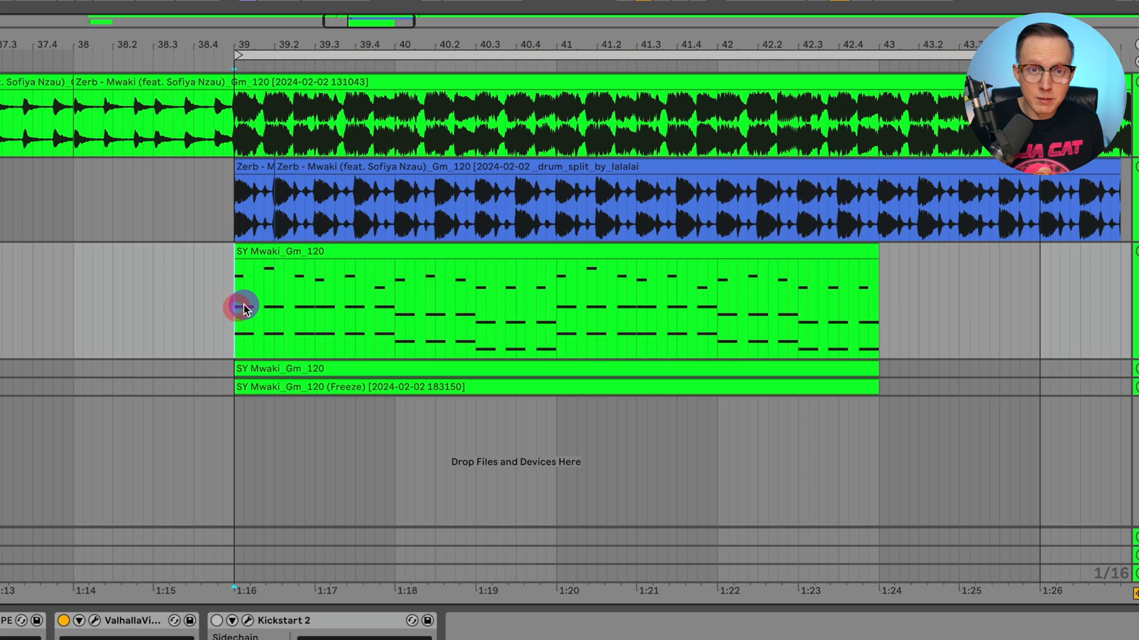